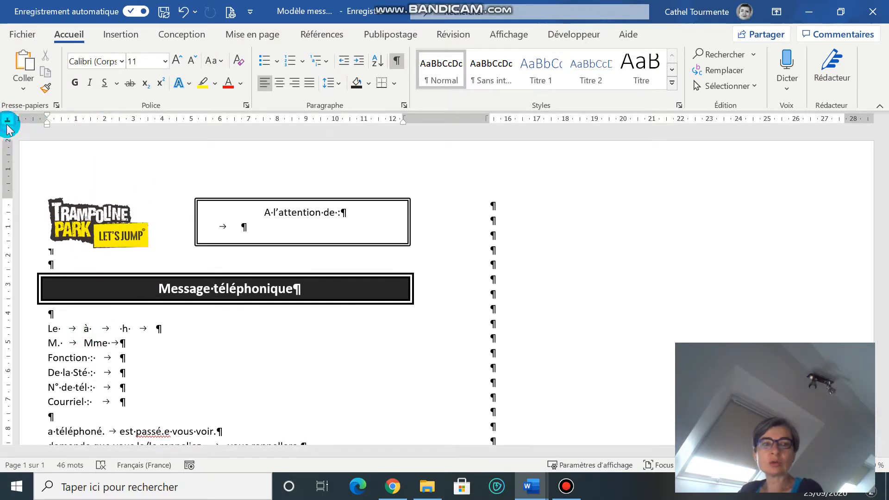
- Place right-aligned tab stops at 6, 9 and 12.25 cm on the "Le … à … h" line
{"action": "left_click", "coordinate": [220, 121]}
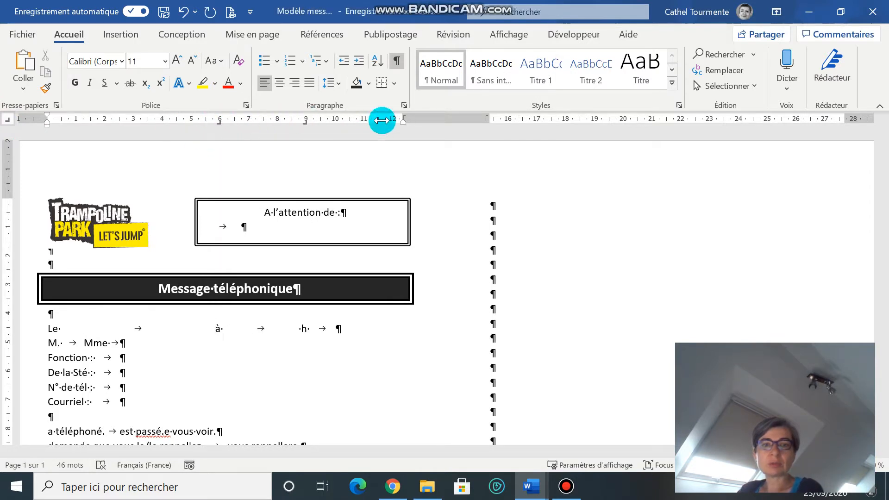
{"action": "left_click_drag", "start_coordinate": [396, 124], "coordinate": [402, 128]}
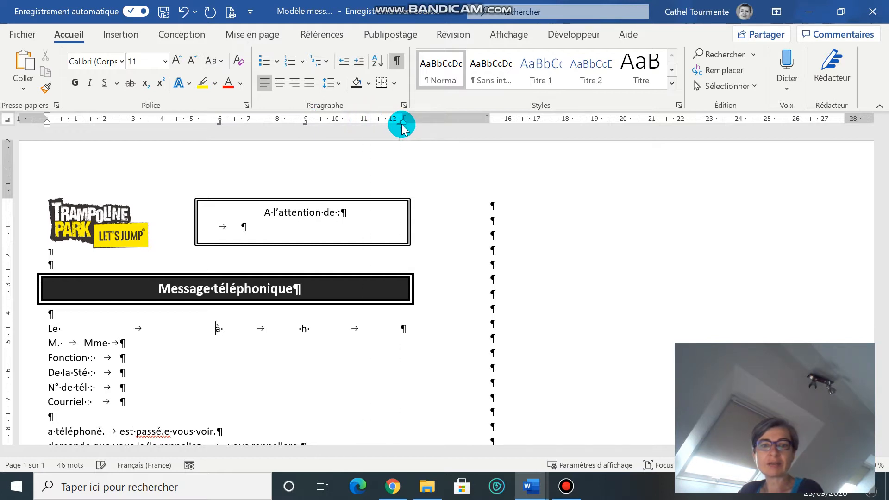
{"action": "left_click_drag", "start_coordinate": [219, 125], "coordinate": [219, 126]}
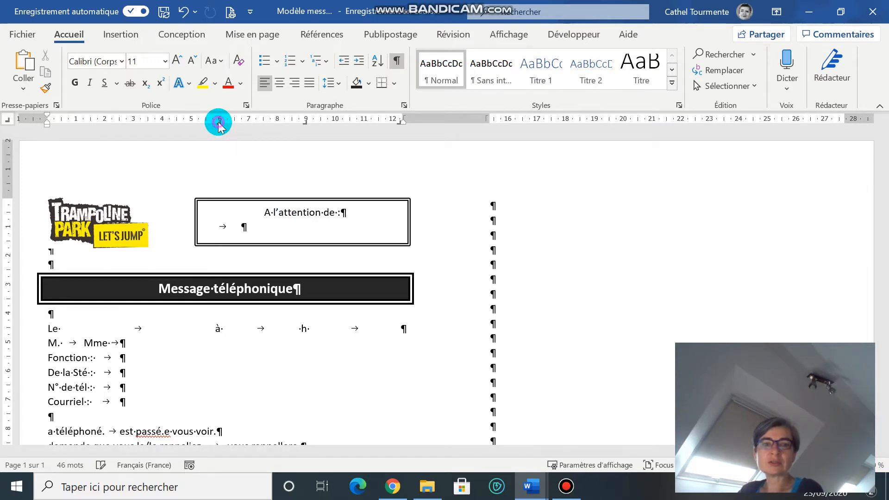
- Apply dotted leader style 2 to the 6, 9 and 12.25 cm tab stops of the "Le … à … h" line
{"action": "double_click", "coordinate": [219, 125]}
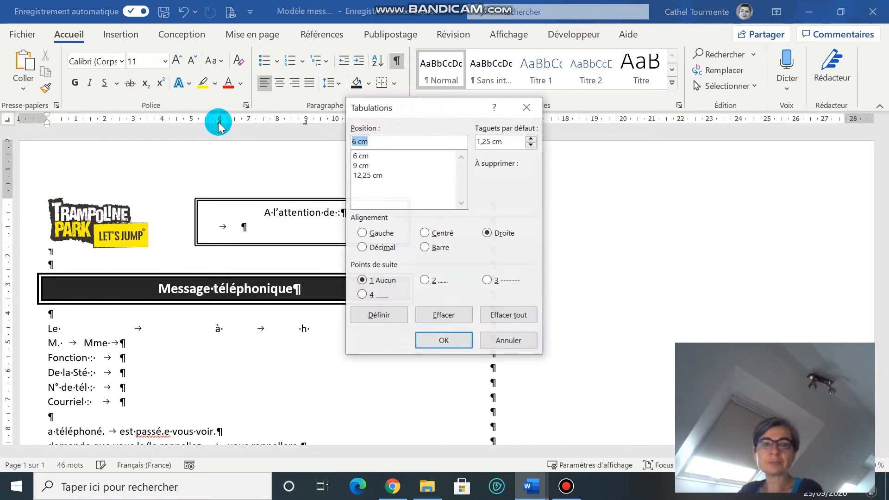
{"action": "left_click", "coordinate": [361, 158]}
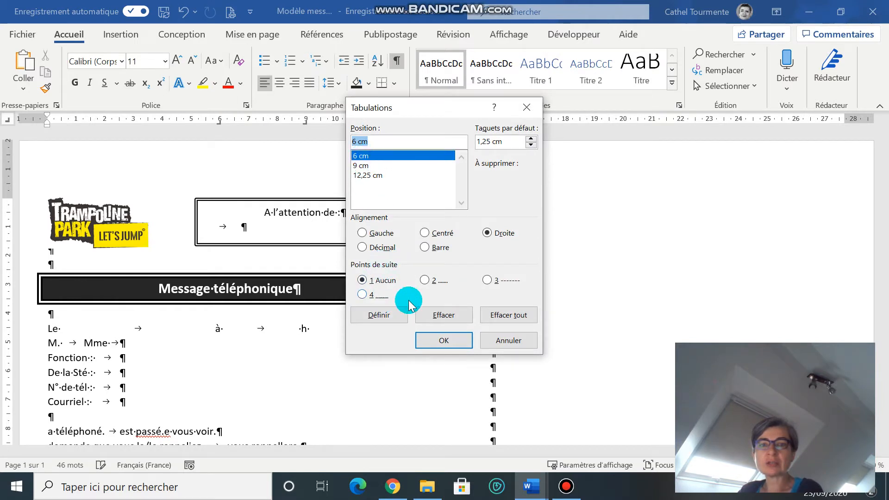
{"action": "left_click", "coordinate": [379, 315]}
{"action": "left_click", "coordinate": [371, 166]}
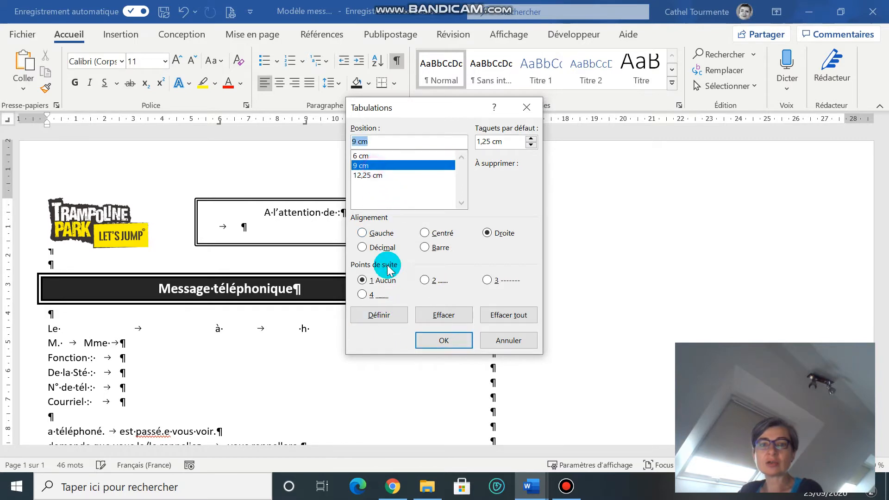
{"action": "left_click", "coordinate": [389, 314]}
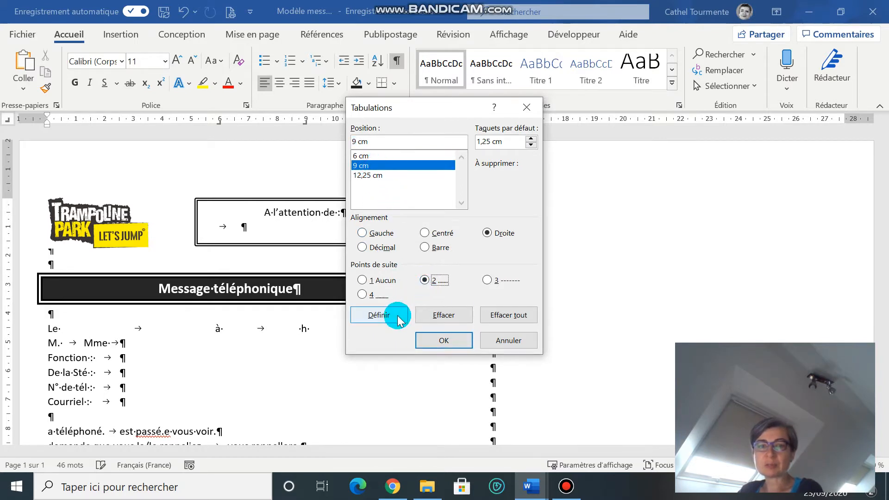
{"action": "left_click", "coordinate": [377, 176]}
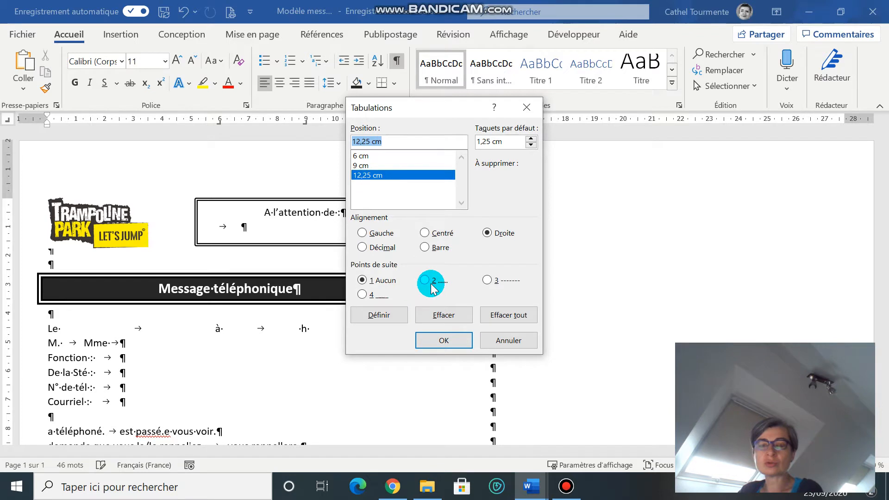
{"action": "left_click", "coordinate": [377, 314]}
{"action": "left_click", "coordinate": [440, 341]}
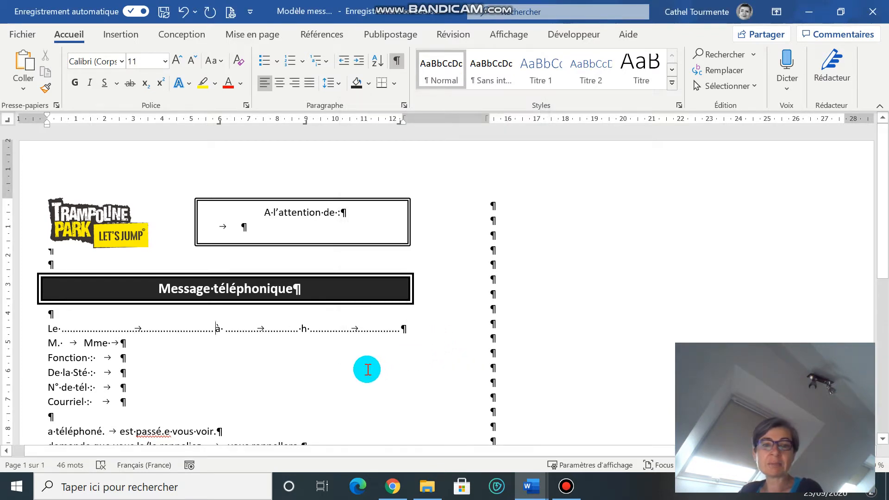
- Place a left-aligned tab stop at 2 cm on the "M. / Mme" line
{"action": "left_click", "coordinate": [84, 342]}
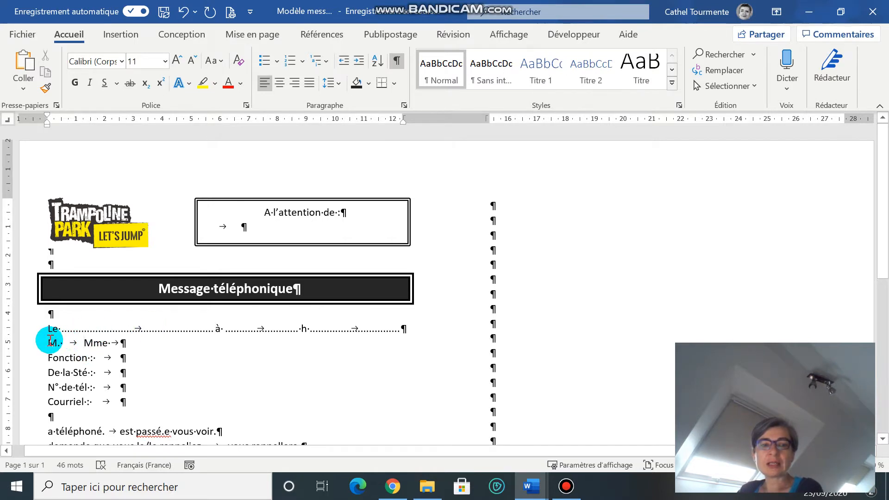
{"action": "left_click", "coordinate": [9, 120]}
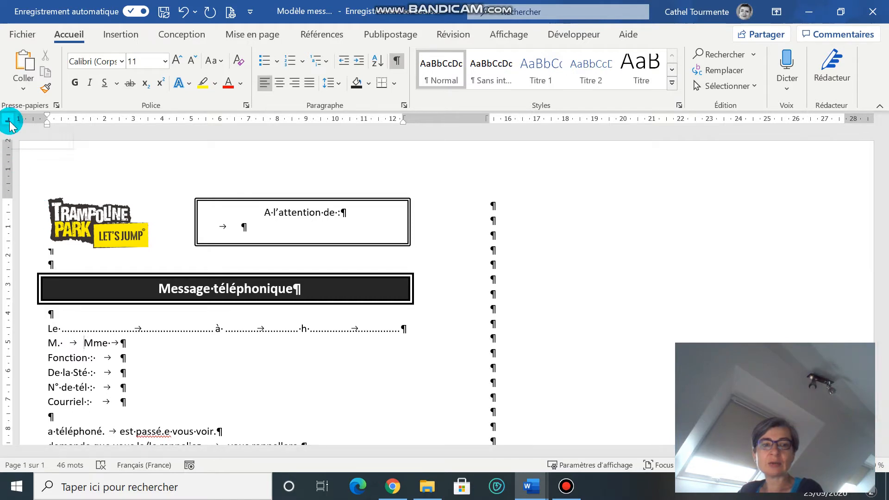
{"action": "left_click", "coordinate": [11, 124]}
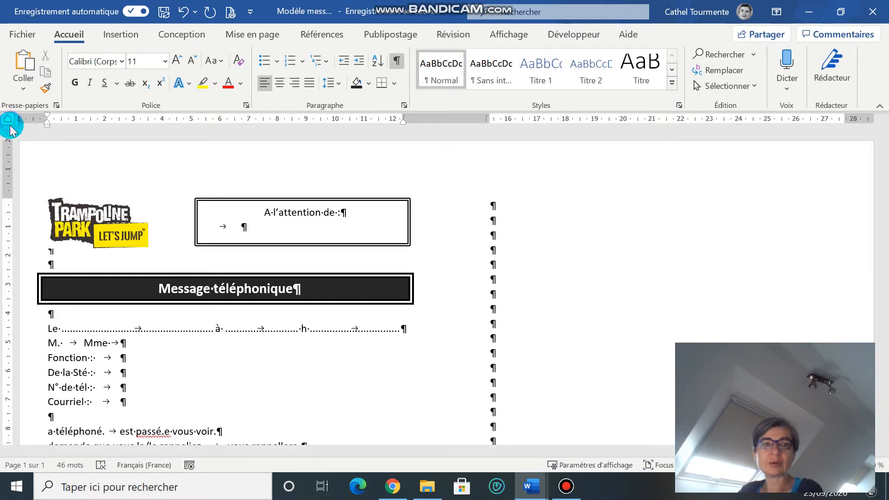
{"action": "left_click", "coordinate": [164, 124]}
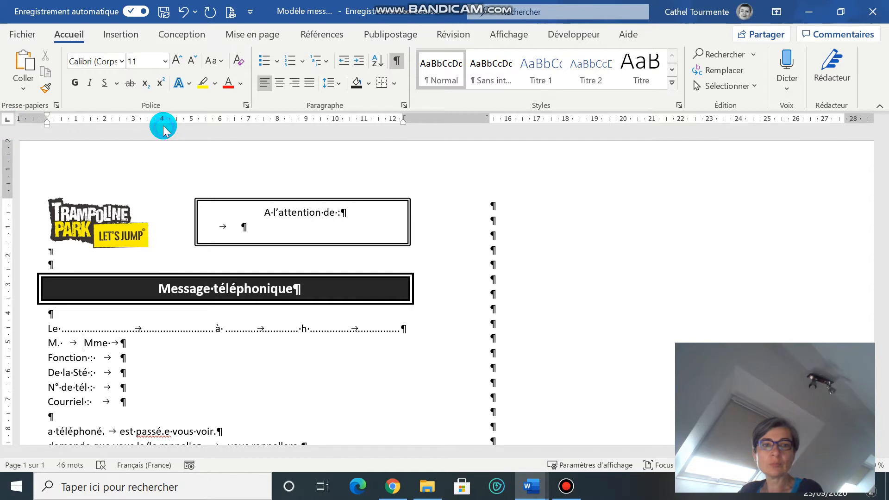
{"action": "left_click_drag", "start_coordinate": [157, 125], "coordinate": [109, 124]}
- Add a right-aligned tab stop at 12.25 cm to the "M. / Mme" line
{"action": "left_click", "coordinate": [11, 124]}
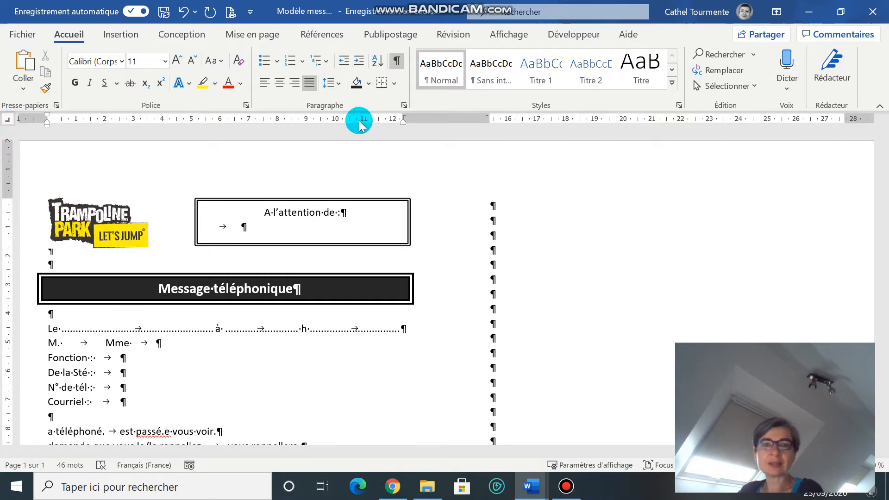
{"action": "left_click_drag", "start_coordinate": [401, 123], "coordinate": [402, 125]}
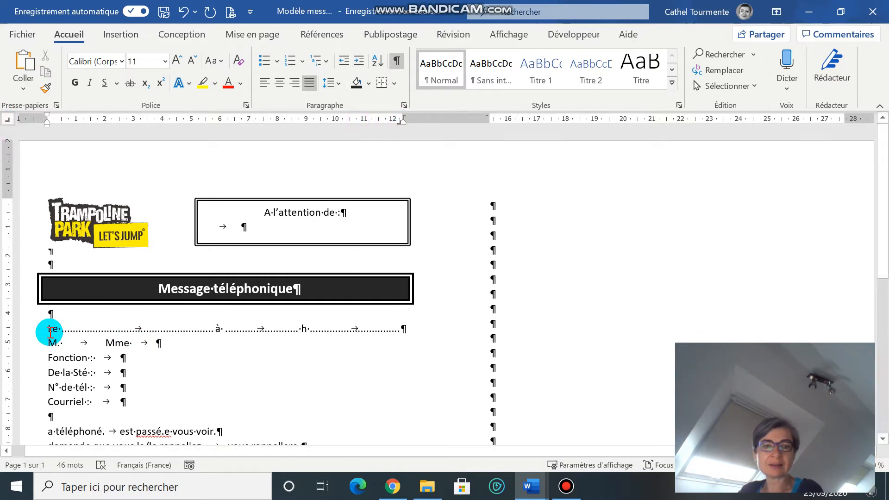
{"action": "left_click", "coordinate": [16, 343]}
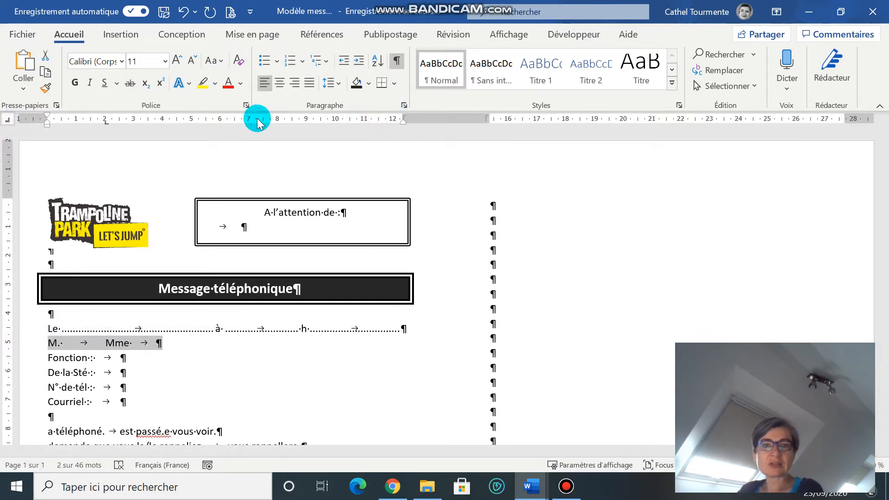
{"action": "left_click", "coordinate": [134, 342]}
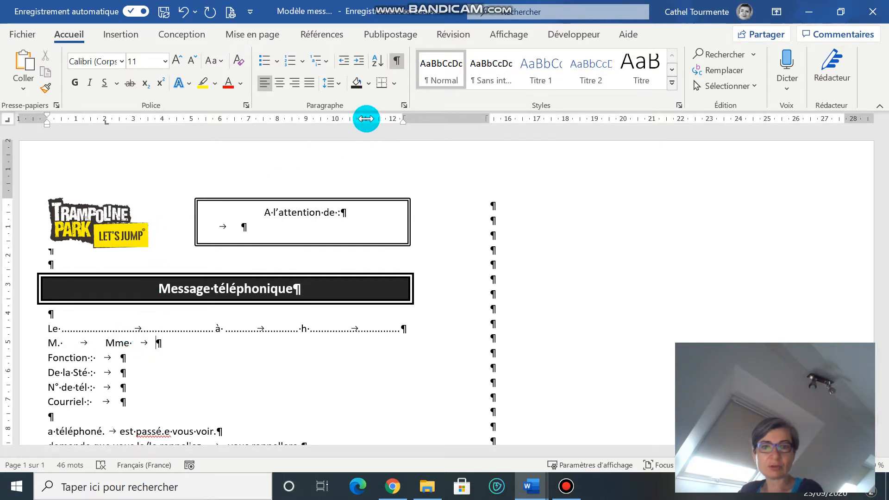
{"action": "left_click_drag", "start_coordinate": [318, 122], "coordinate": [401, 124]}
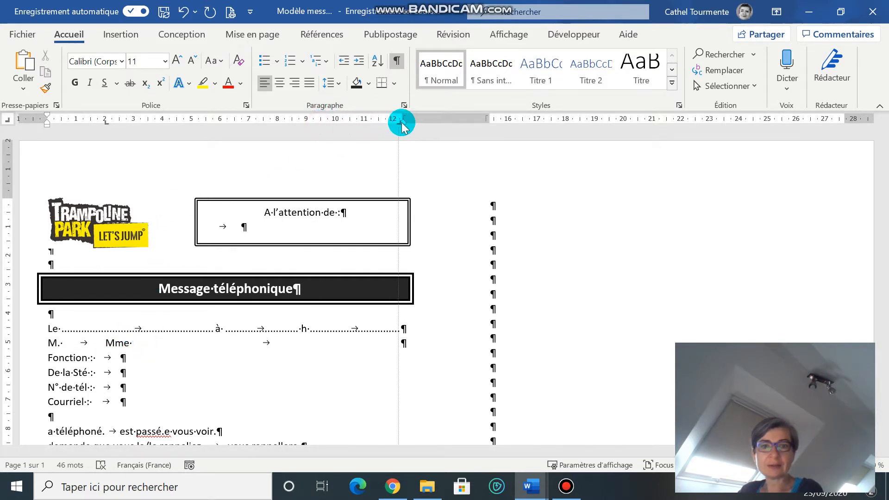
- Apply dotted leader style 2 to the 12.25 cm tab stop of the "M. / Mme" line
{"action": "double_click", "coordinate": [399, 124]}
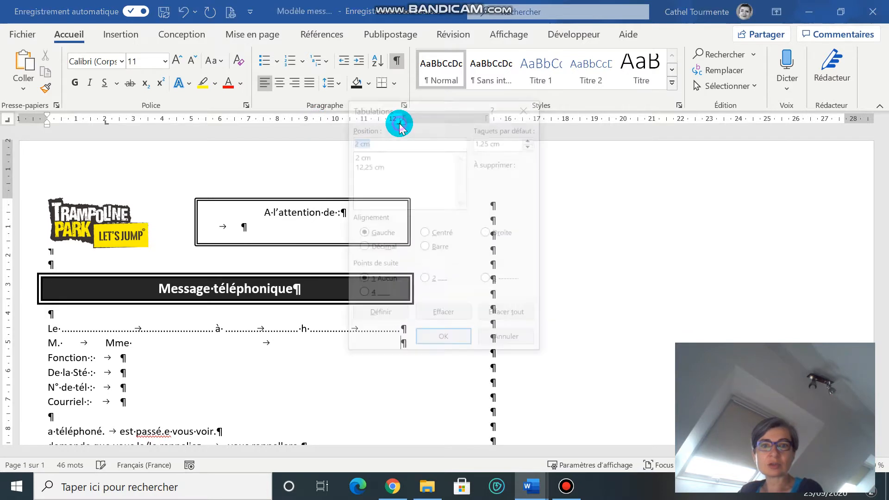
{"action": "left_click", "coordinate": [361, 168]}
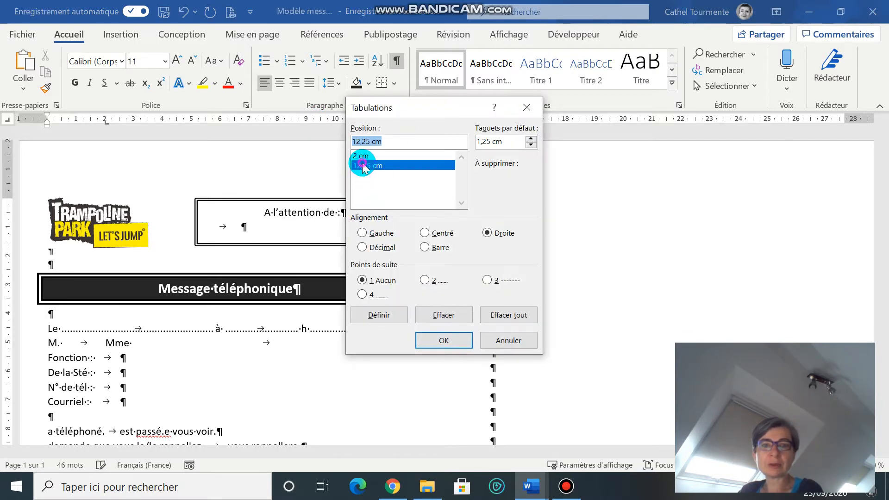
{"action": "left_click", "coordinate": [397, 316]}
{"action": "left_click", "coordinate": [441, 338]}
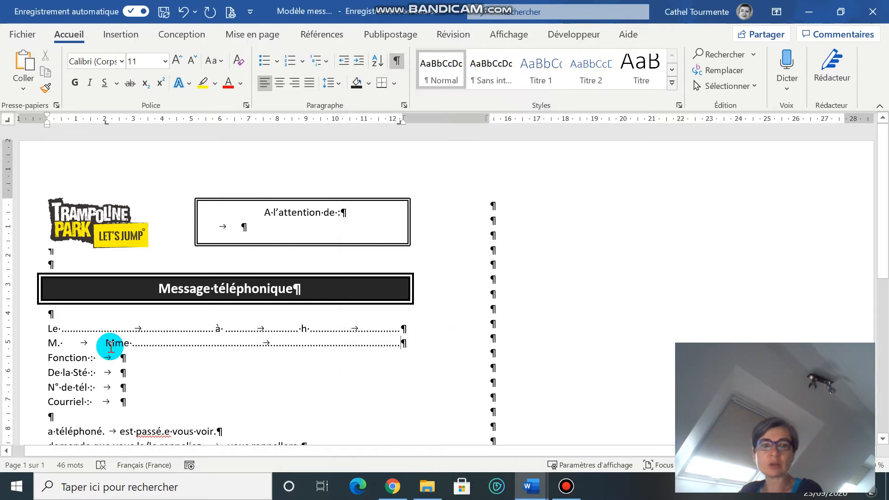
- Insert a shadowed empty-box symbol followed by a space before "M."
{"action": "left_click", "coordinate": [51, 342]}
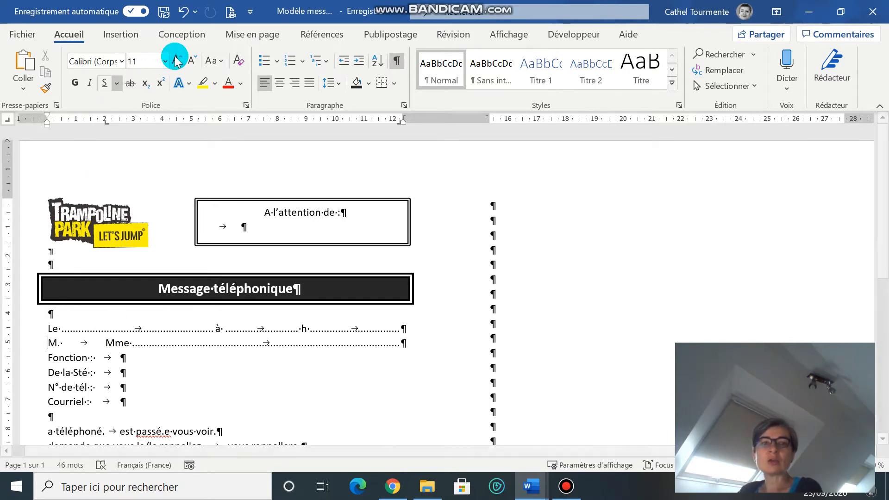
{"action": "left_click", "coordinate": [122, 35]}
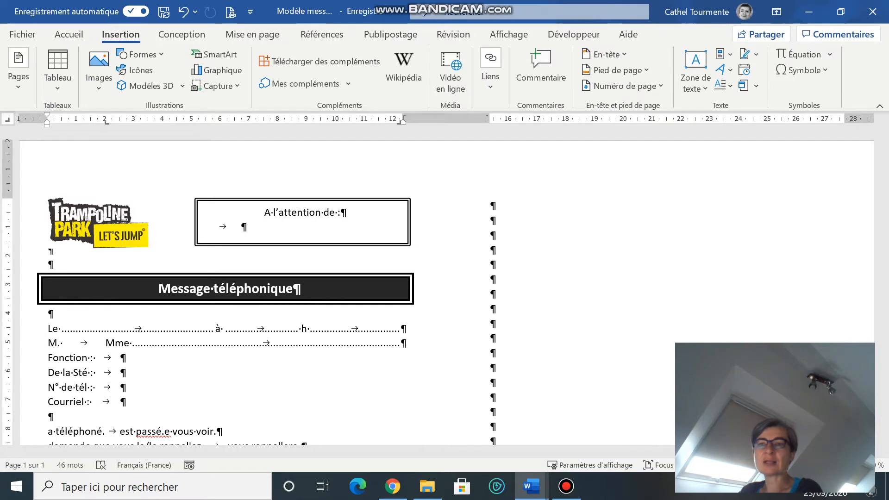
{"action": "left_click", "coordinate": [827, 70]}
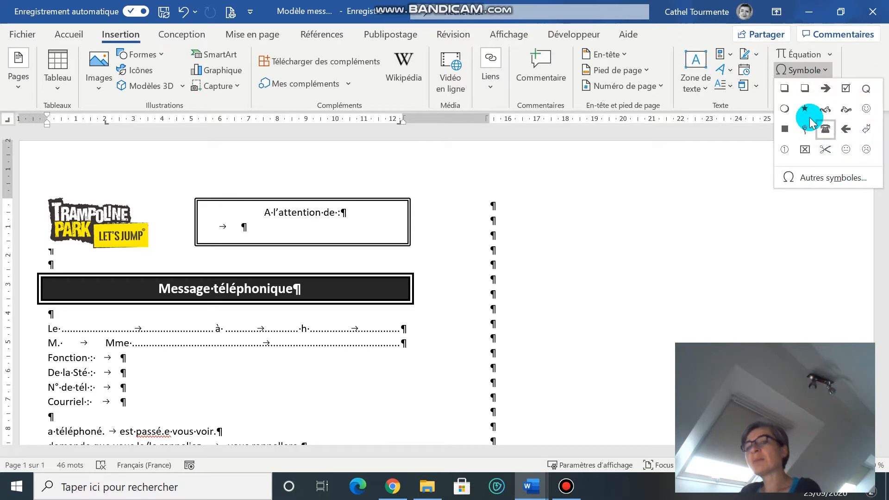
{"action": "left_click", "coordinate": [841, 177]}
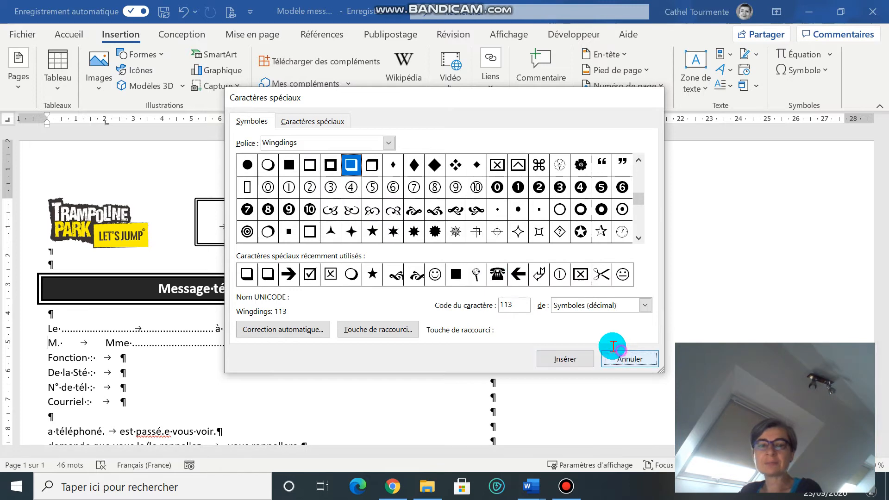
{"action": "left_click", "coordinate": [626, 359]}
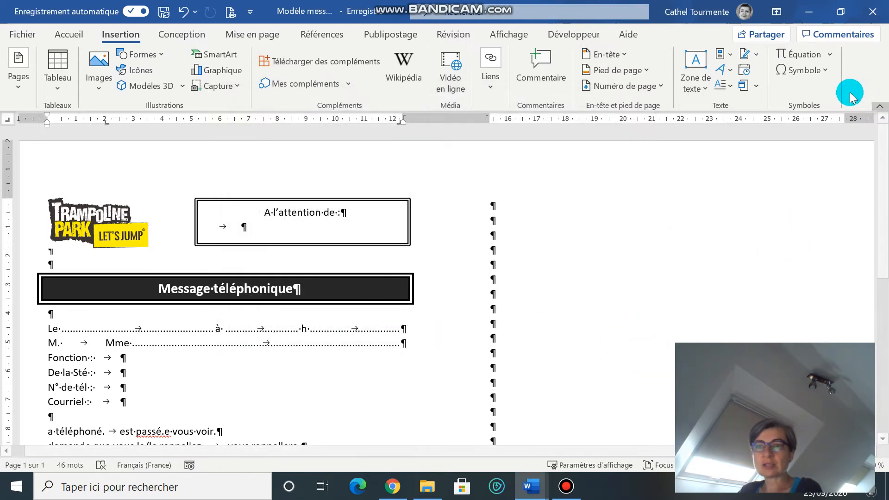
{"action": "left_click", "coordinate": [820, 74]}
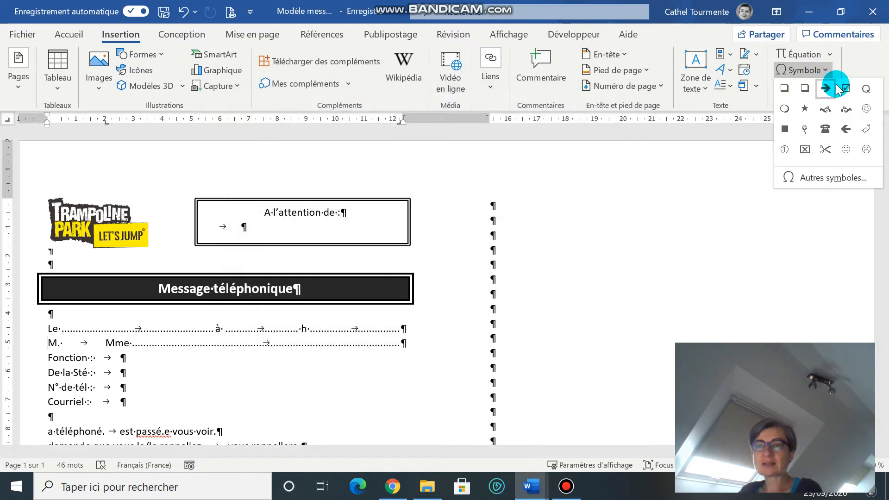
{"action": "left_click", "coordinate": [807, 90]}
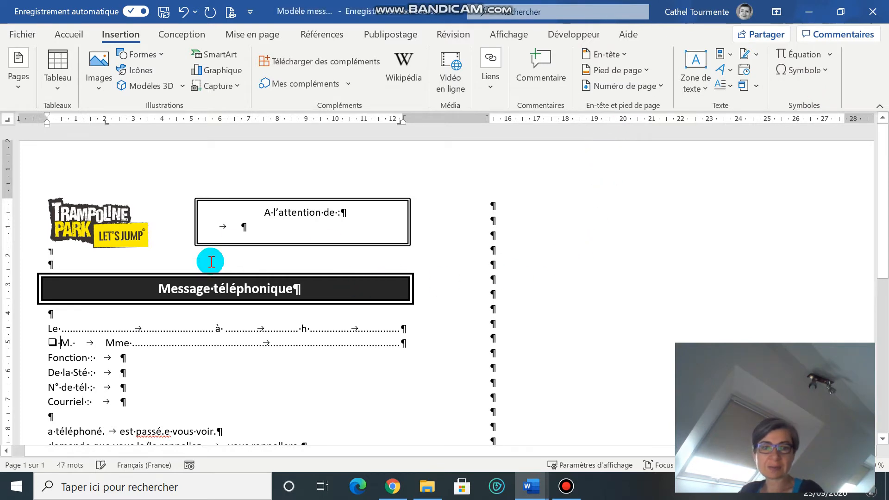
- Insert the same shadowed empty-box symbol and a space before "Mme"
{"action": "left_click", "coordinate": [105, 343]}
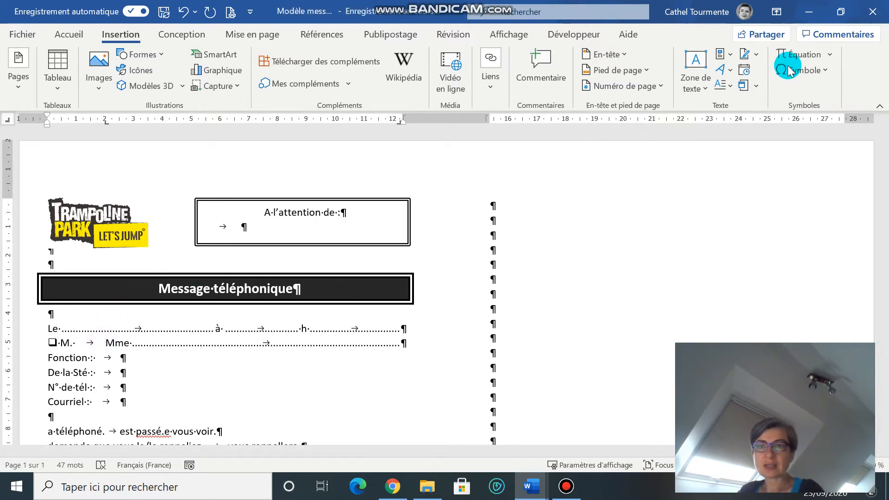
{"action": "left_click", "coordinate": [804, 71]}
{"action": "left_click", "coordinate": [795, 88]}
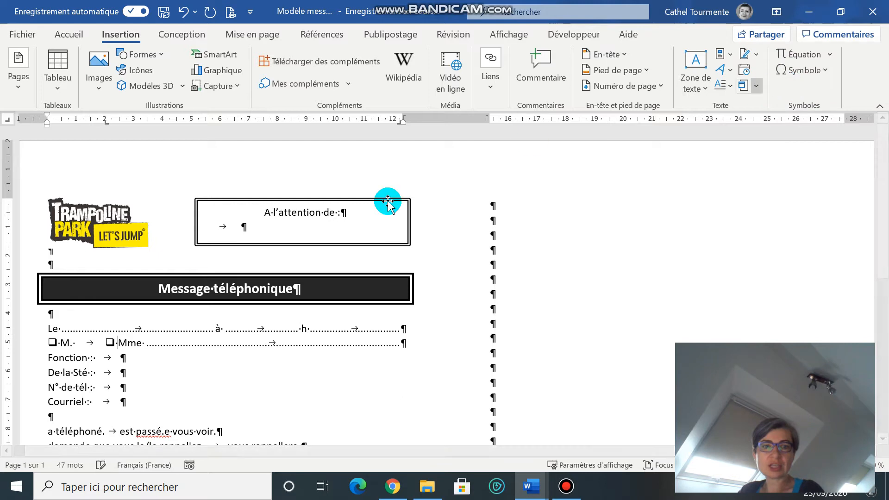
- Add a right-aligned tab stop at 12.25 cm to the four lines from "Fonction" to "Courriel"
{"action": "scroll", "coordinate": [104, 284], "scroll_direction": "down", "scroll_amount": 3}
{"action": "left_click_drag", "start_coordinate": [46, 289], "coordinate": [126, 330]}
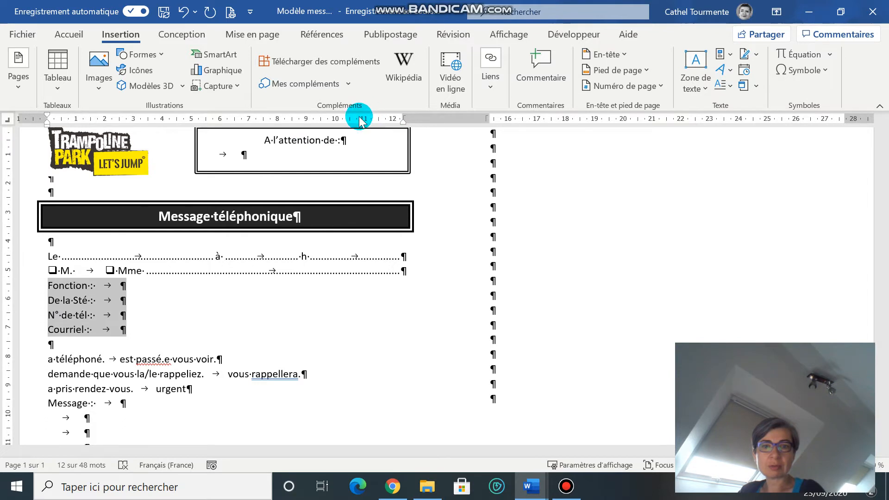
{"action": "left_click", "coordinate": [373, 119]}
{"action": "left_click_drag", "start_coordinate": [369, 124], "coordinate": [399, 129]}
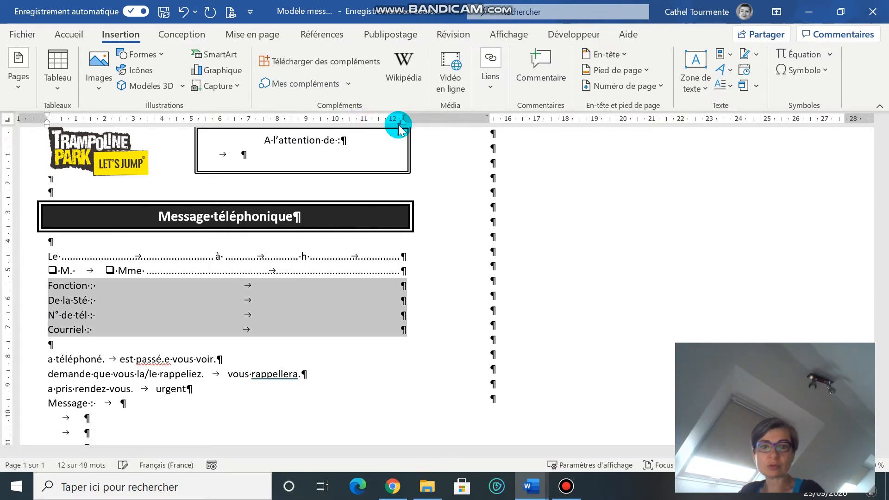
- Apply dotted leader style 2 to the 12.25 cm tab stop of the four lines from "Fonction" to "Courriel"
{"action": "double_click", "coordinate": [399, 124]}
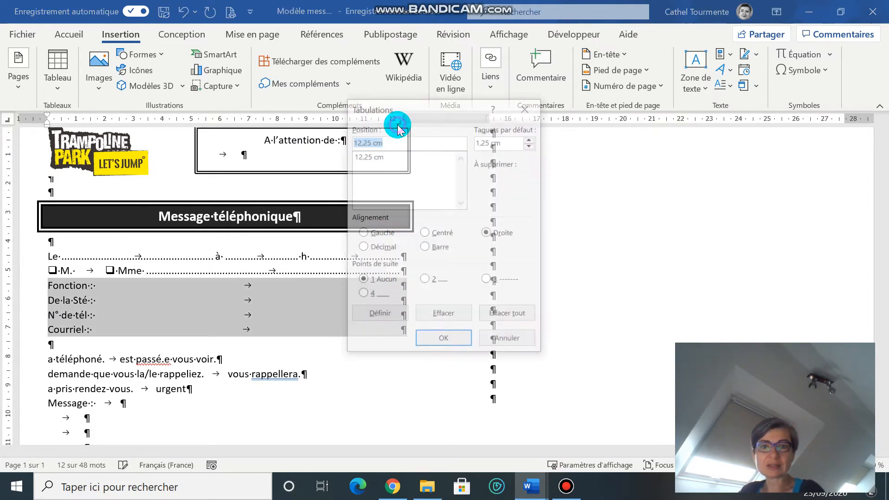
{"action": "left_click", "coordinate": [425, 280]}
{"action": "left_click", "coordinate": [394, 314]}
{"action": "left_click", "coordinate": [364, 157]}
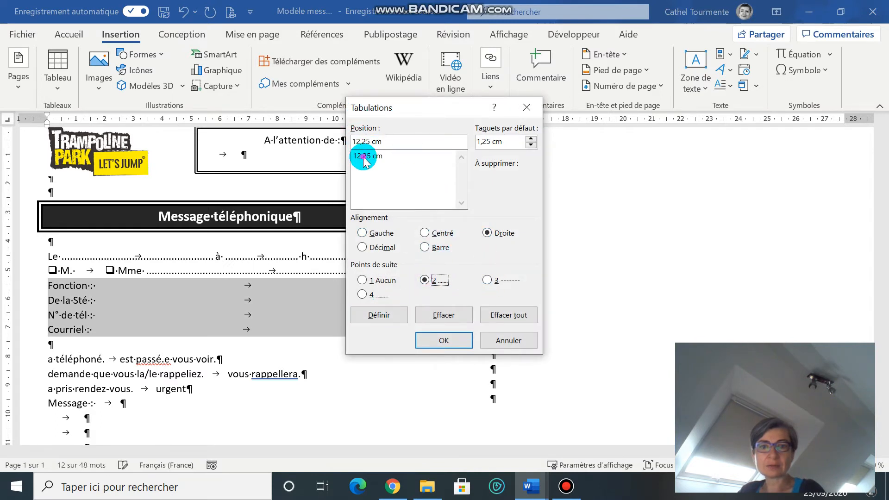
{"action": "left_click", "coordinate": [384, 316]}
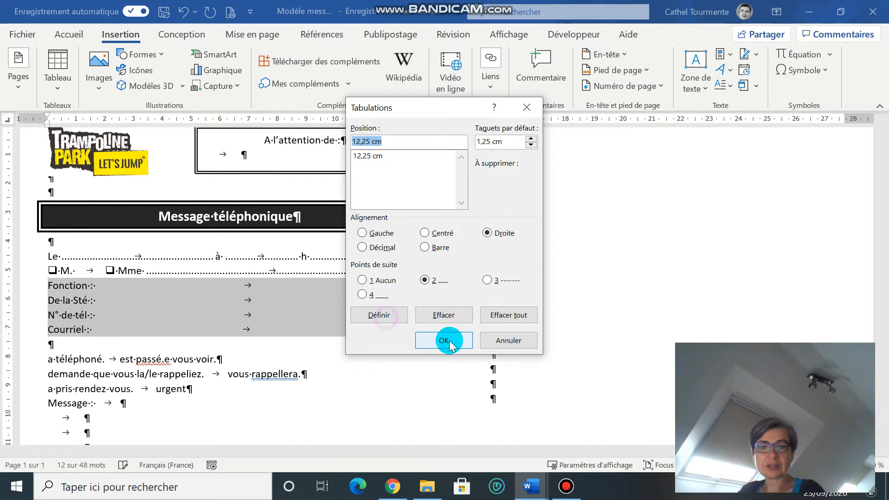
{"action": "left_click", "coordinate": [448, 341]}
- Copy the empty-box symbol from the "M." line and insert it with a space before "a téléphoné." and "est passé.e vous voir."
{"action": "scroll", "coordinate": [364, 320], "scroll_direction": "down", "scroll_amount": 2}
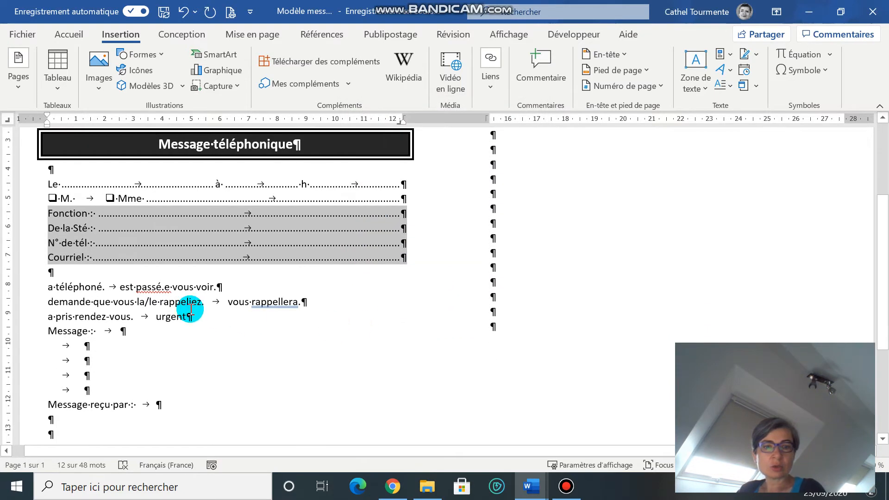
{"action": "left_click_drag", "start_coordinate": [21, 288], "coordinate": [20, 306]}
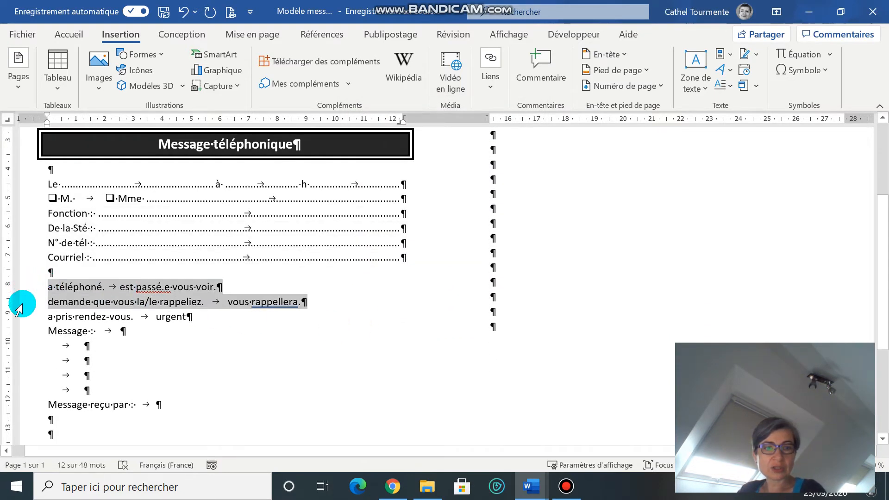
{"action": "left_click", "coordinate": [50, 296]}
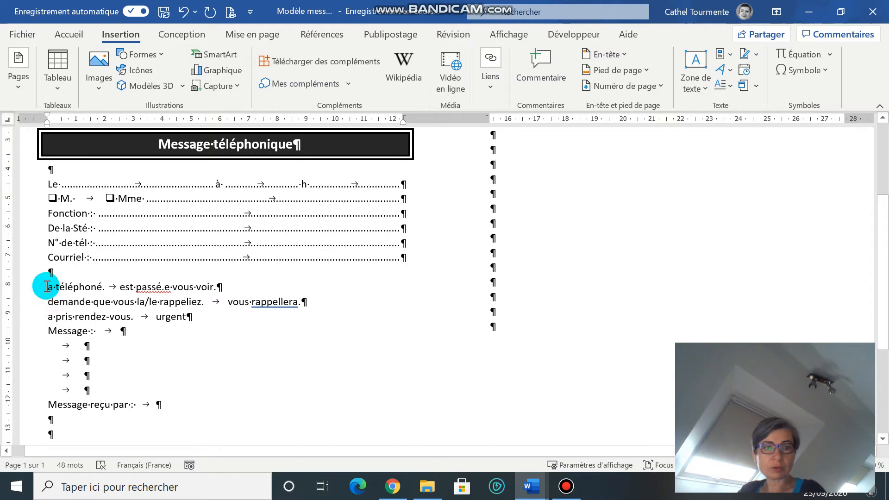
{"action": "left_click", "coordinate": [52, 198]}
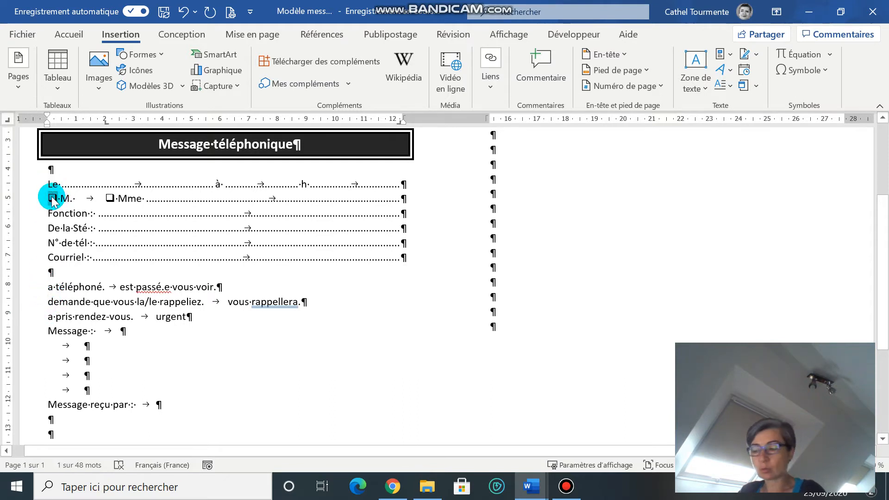
{"action": "left_click", "coordinate": [50, 286]}
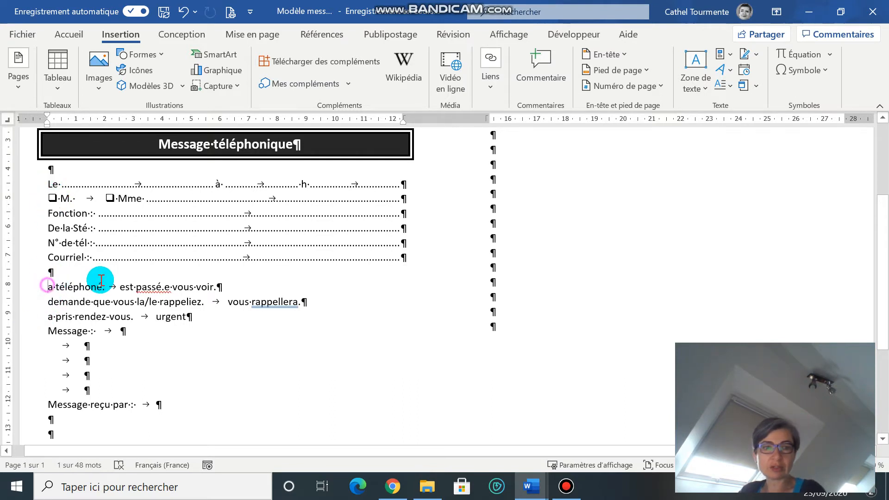
{"action": "type", "text": "❑"}
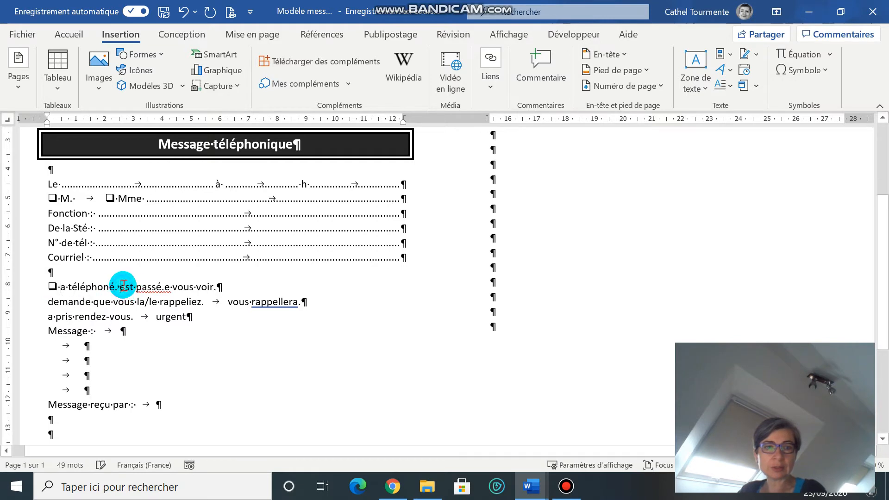
{"action": "left_click", "coordinate": [123, 287]}
{"action": "type", "text": "❑"}
- Insert the same box symbol and a space before "demande que vous la/le rappeliez." and "vous rappellera."
{"action": "left_click", "coordinate": [50, 302]}
{"action": "type", "text": "❑"}
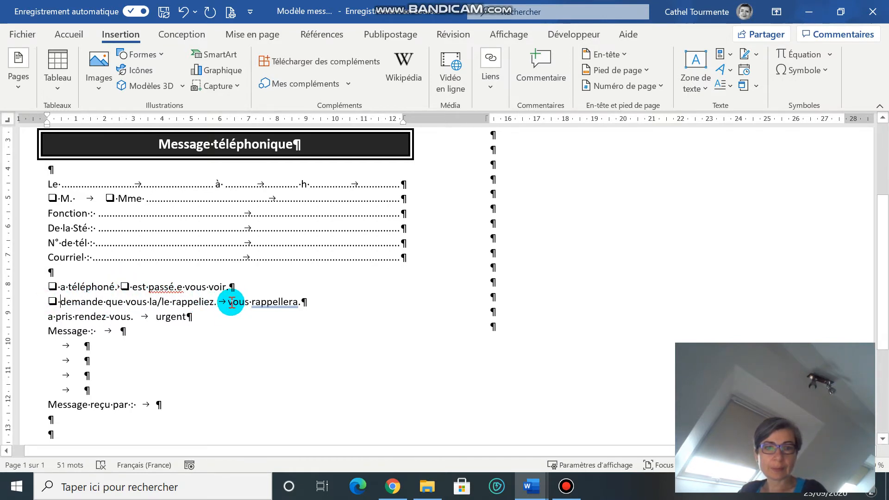
{"action": "left_click", "coordinate": [228, 302]}
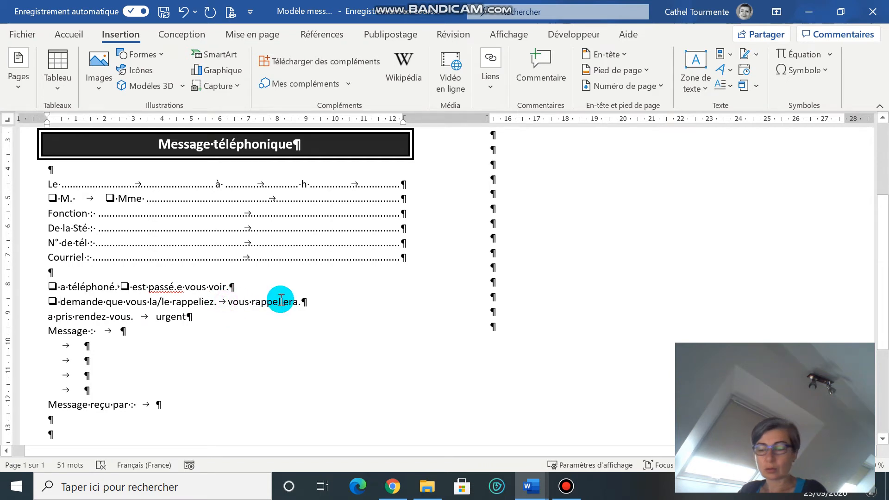
{"action": "type", "text": "❑"}
- Insert the same box symbol and a space before "a pris rendez-vous." and "urgent"
{"action": "left_click", "coordinate": [48, 316]}
{"action": "type", "text": "❑"}
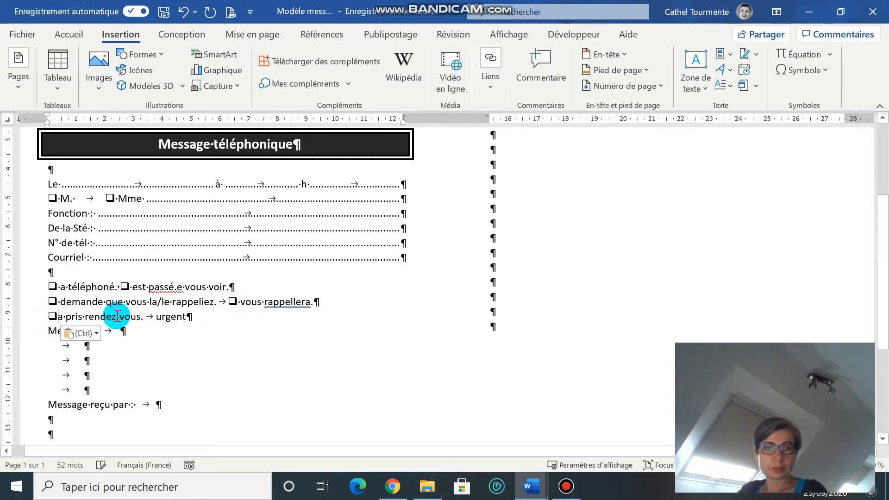
{"action": "type", "text": "❑"}
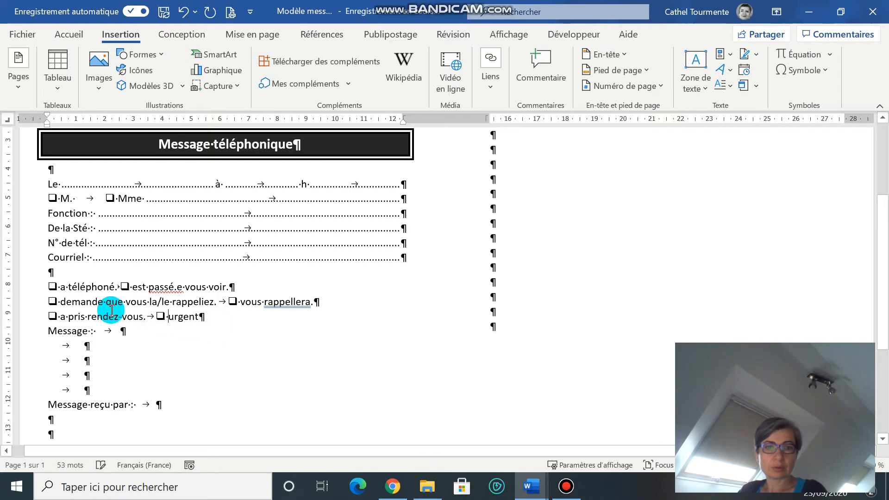
- Add a left-aligned tab stop at about 7 cm to the three checkbox lines from "a téléphoné" to "a pris rendez-vous"
{"action": "left_click_drag", "start_coordinate": [36, 288], "coordinate": [28, 316]}
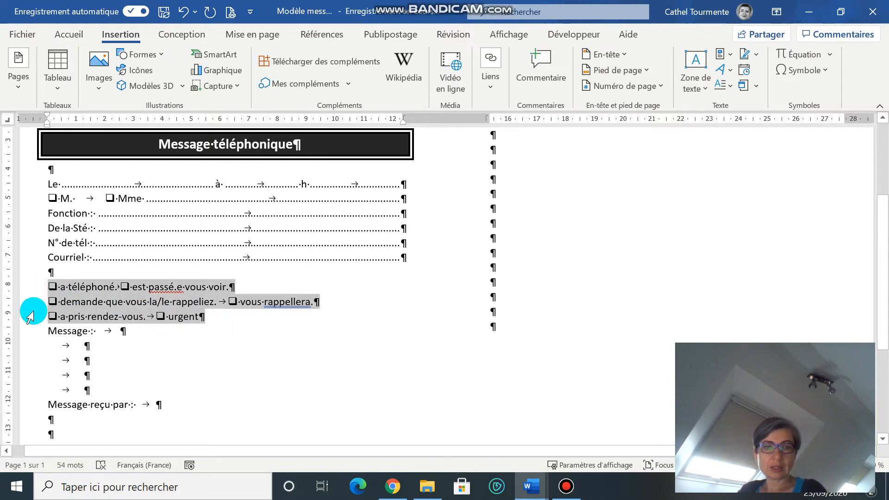
{"action": "left_click", "coordinate": [10, 119]}
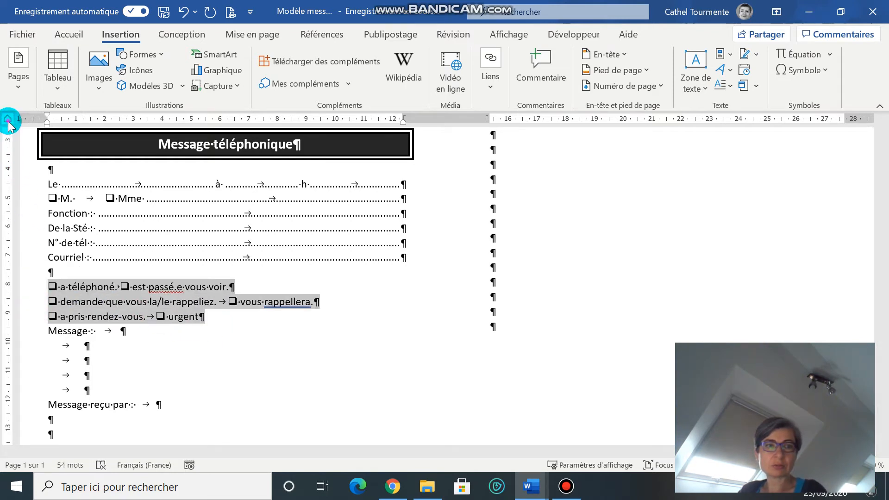
{"action": "left_click", "coordinate": [183, 126]}
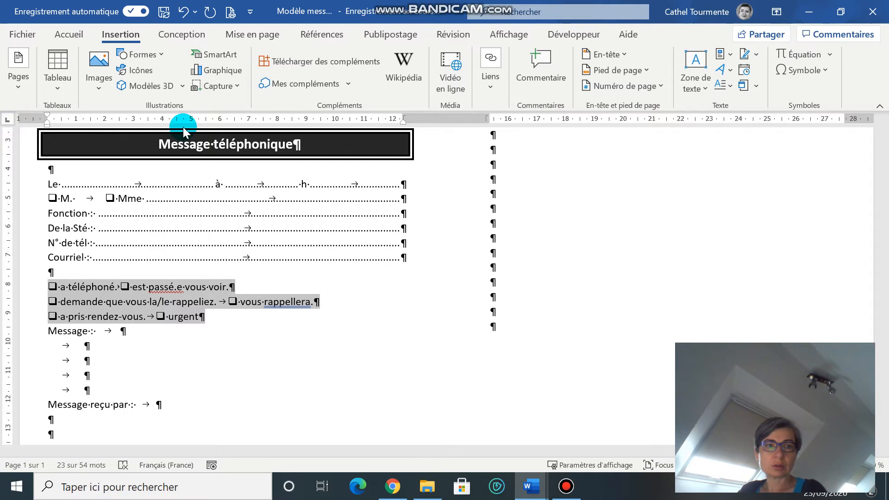
{"action": "left_click", "coordinate": [251, 122]}
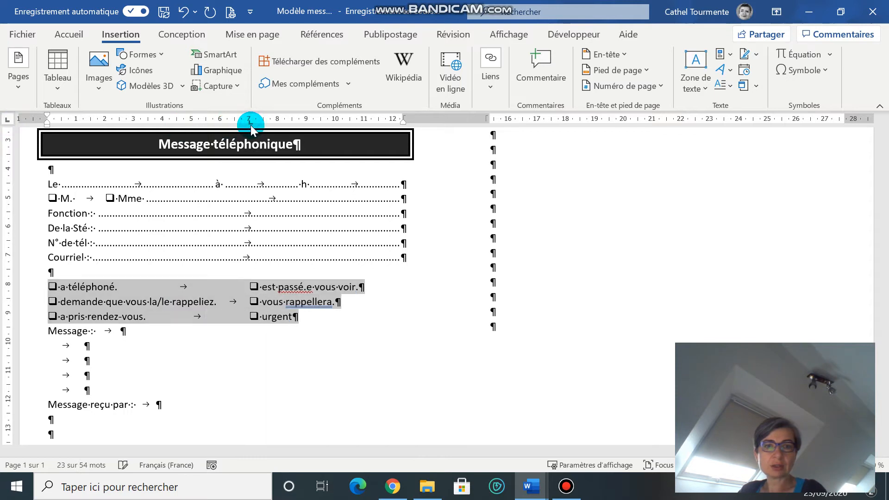
- Add a right-aligned tab stop at 12.25 cm to the lines from "Message :" to "Message reçu par :"
{"action": "left_click", "coordinate": [62, 327]}
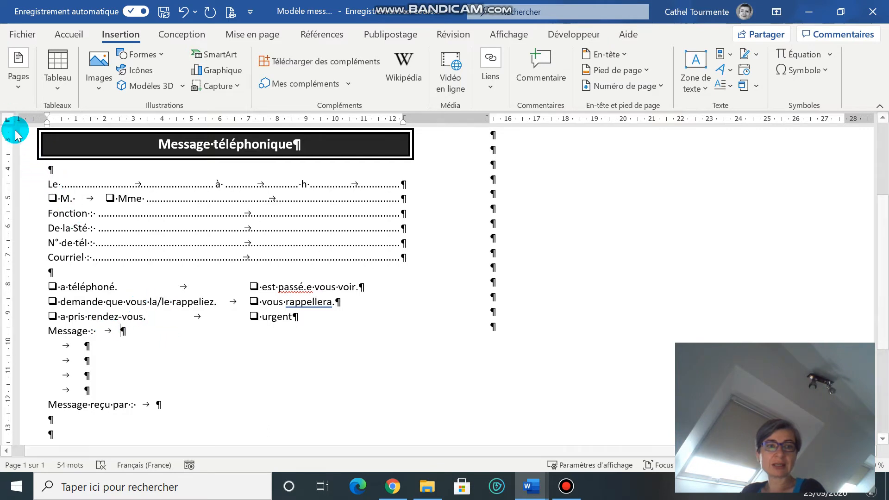
{"action": "left_click_drag", "start_coordinate": [32, 331], "coordinate": [34, 413]}
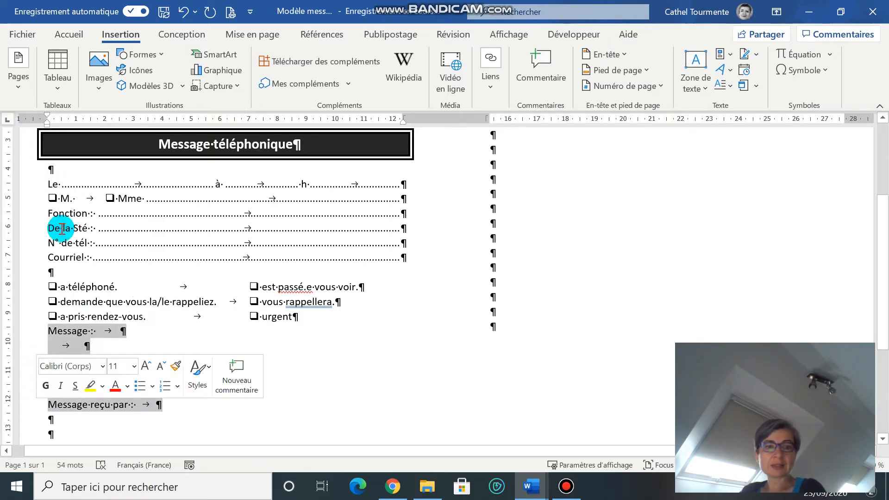
{"action": "left_click", "coordinate": [7, 121]}
{"action": "left_click", "coordinate": [8, 121]}
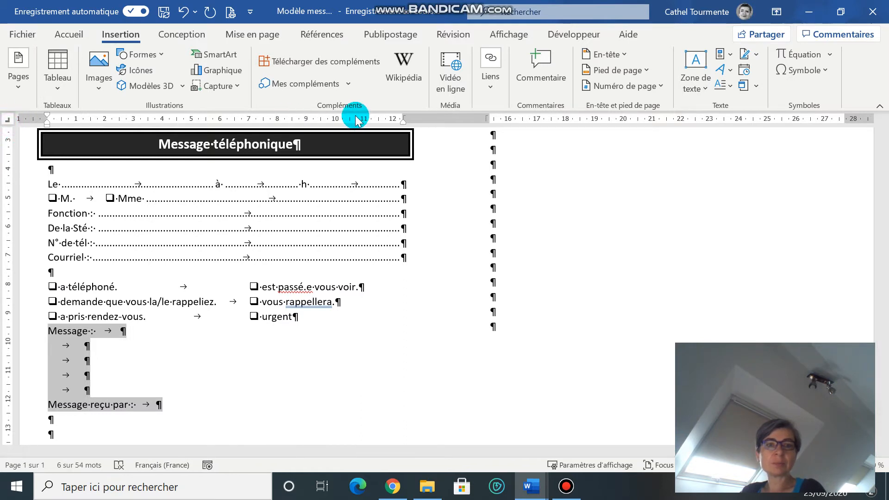
{"action": "left_click_drag", "start_coordinate": [329, 120], "coordinate": [399, 122]}
- Apply dotted leader style 2 to the 12.25 cm tab stop of the lines from "Message :" to "Message reçu par :"
{"action": "double_click", "coordinate": [400, 120]}
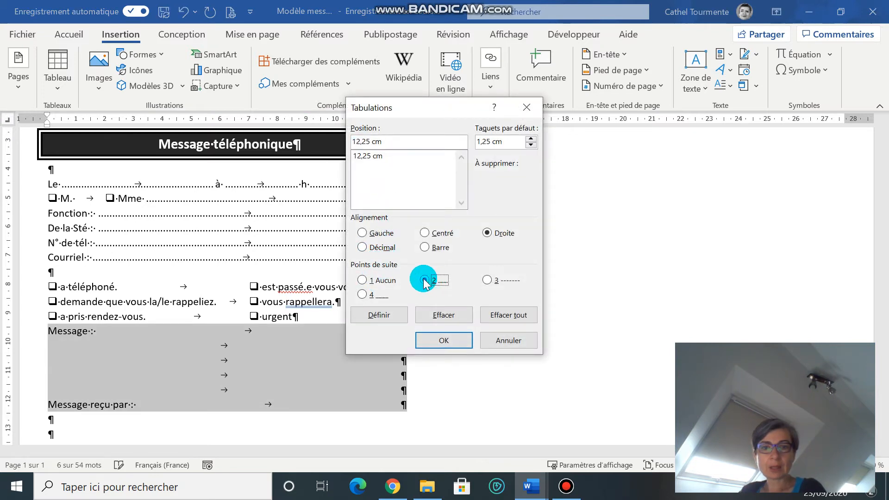
{"action": "left_click", "coordinate": [387, 155]}
{"action": "left_click", "coordinate": [425, 280]}
{"action": "left_click", "coordinate": [379, 315]}
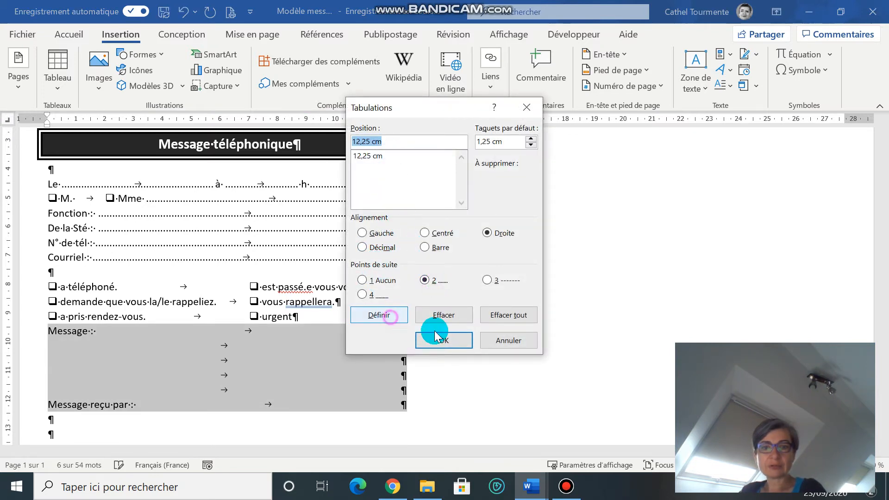
{"action": "left_click", "coordinate": [434, 337]}
{"action": "scroll", "coordinate": [436, 320], "scroll_direction": "down", "scroll_amount": 4}
{"action": "scroll", "coordinate": [393, 297], "scroll_direction": "up", "scroll_amount": 6}
{"action": "scroll", "coordinate": [277, 301], "scroll_direction": "up", "scroll_amount": 2}
{"action": "scroll", "coordinate": [280, 296], "scroll_direction": "down", "scroll_amount": 4}
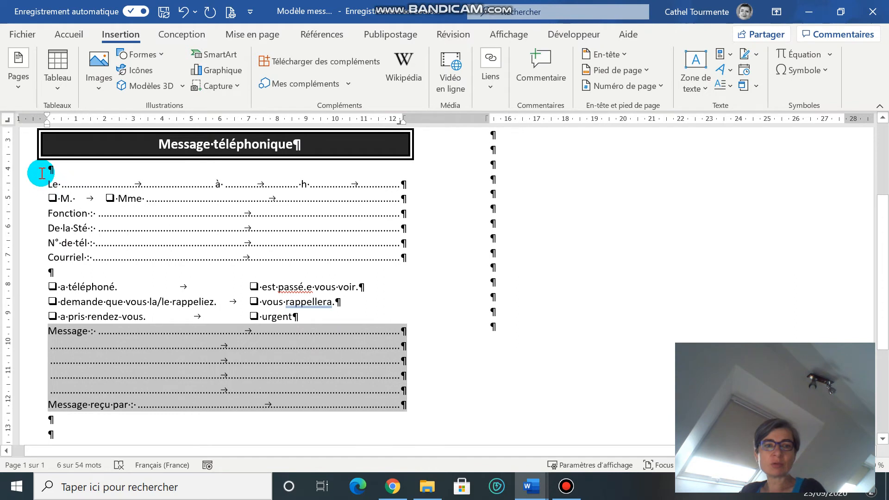
{"action": "left_click_drag", "start_coordinate": [44, 184], "coordinate": [449, 427]}
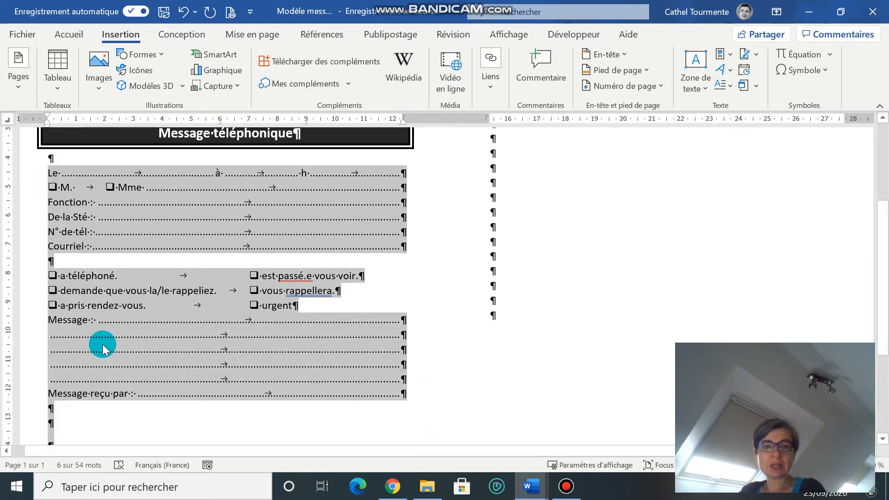
{"action": "left_click", "coordinate": [74, 294]}
{"action": "left_click_drag", "start_coordinate": [53, 172], "coordinate": [402, 394]}
{"action": "left_click", "coordinate": [87, 34]}
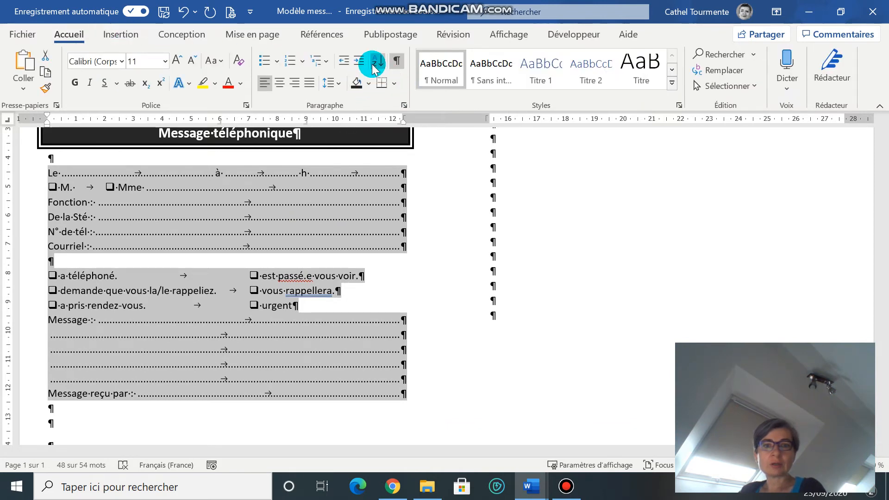
{"action": "left_click", "coordinate": [341, 88]}
{"action": "left_click", "coordinate": [371, 216]}
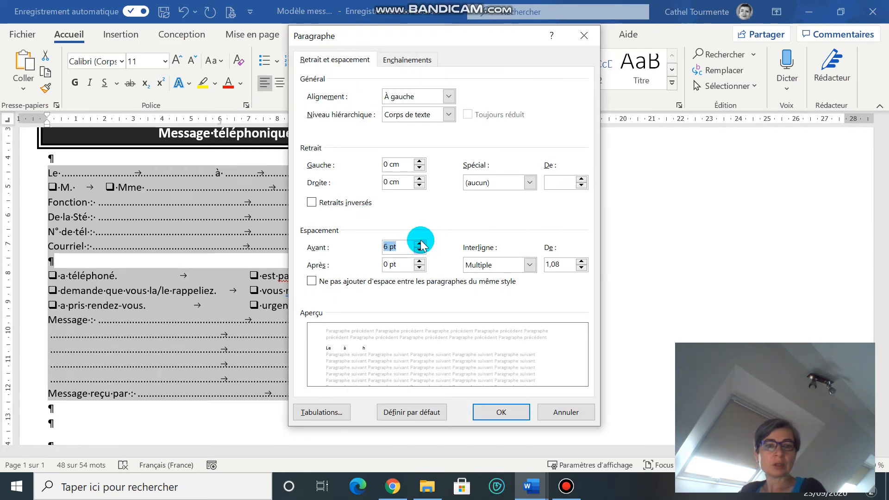
{"action": "left_click", "coordinate": [567, 412]}
{"action": "left_click", "coordinate": [248, 259]}
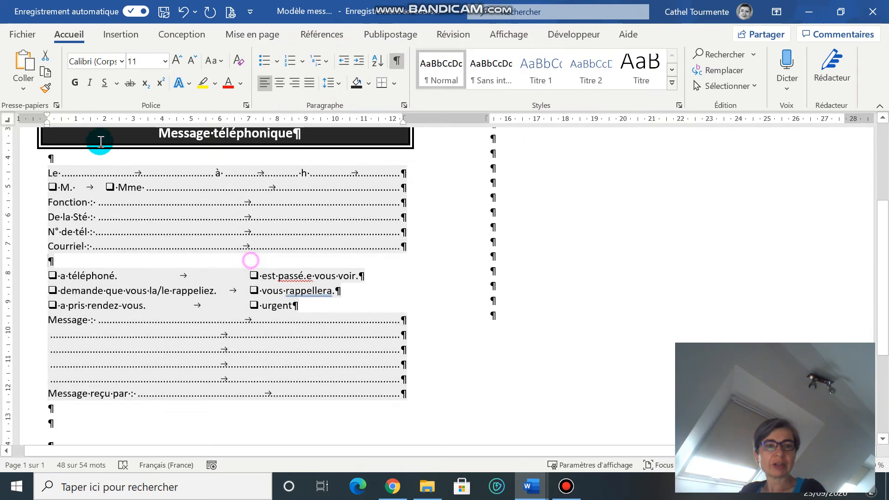
- Set the spacing before the paragraphs from the "Le … à … h" line to "Message reçu par :" to 6 pt
{"action": "left_click_drag", "start_coordinate": [33, 181], "coordinate": [44, 393]}
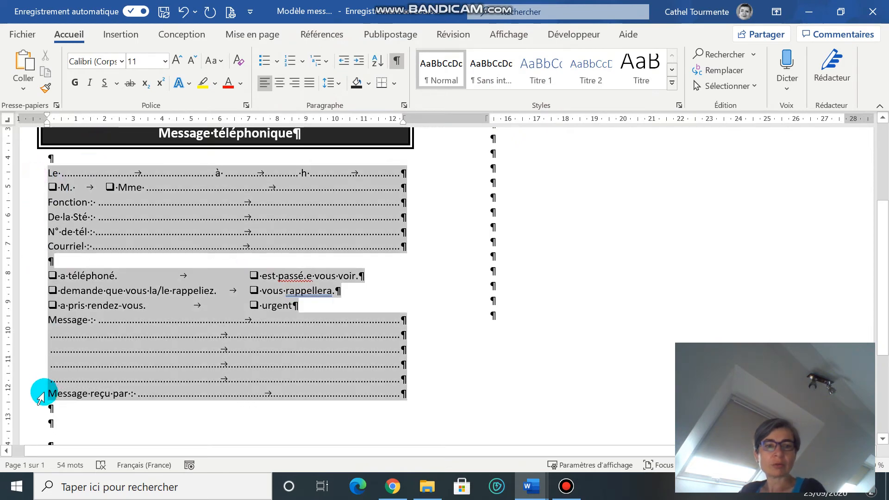
{"action": "left_click", "coordinate": [339, 83]}
{"action": "left_click", "coordinate": [363, 217]}
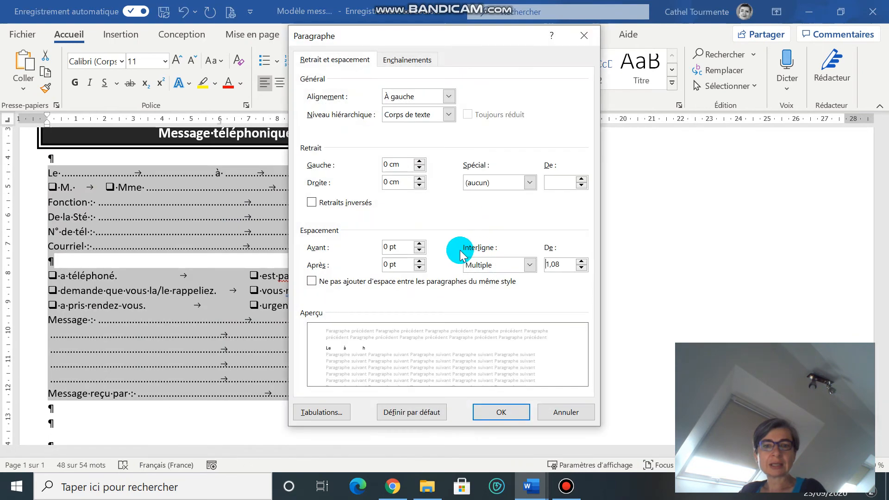
{"action": "left_click", "coordinate": [495, 413]}
{"action": "left_click", "coordinate": [394, 319]}
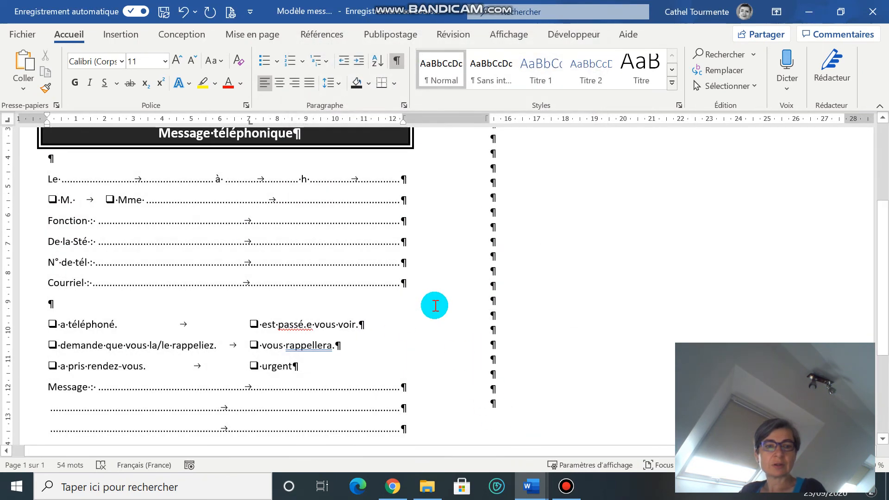
- Review the spacing and layout of the whole form from the logo and "A l'attention de" box to "Message reçu par :"
{"action": "scroll", "coordinate": [435, 306], "scroll_direction": "up", "scroll_amount": 3}
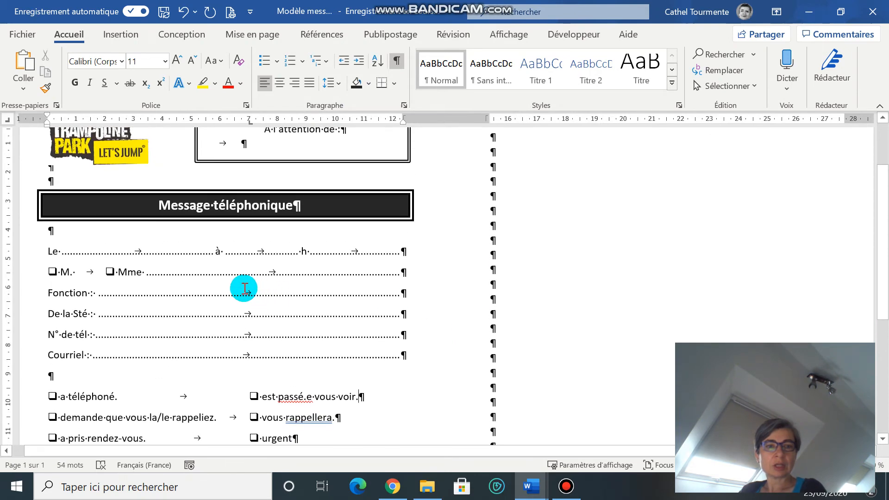
{"action": "scroll", "coordinate": [66, 284], "scroll_direction": "down", "scroll_amount": 10}
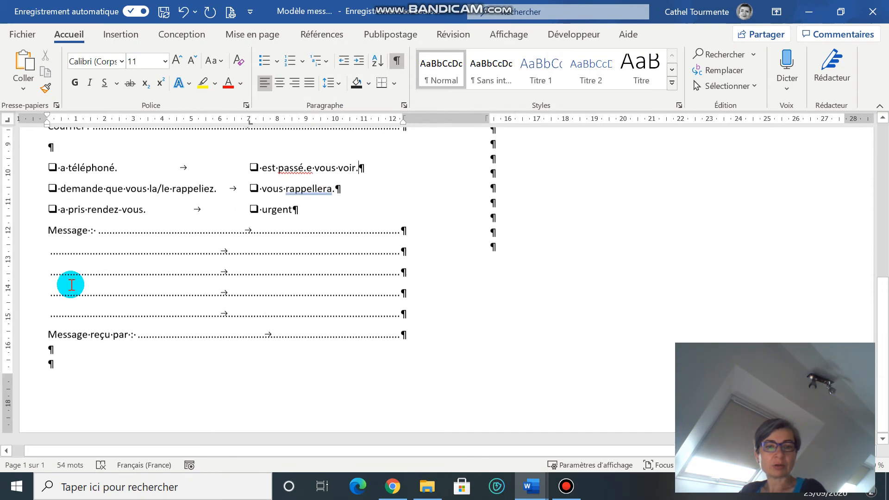
{"action": "scroll", "coordinate": [94, 284], "scroll_direction": "up", "scroll_amount": 13}
{"action": "scroll", "coordinate": [95, 284], "scroll_direction": "down", "scroll_amount": 4}
{"action": "scroll", "coordinate": [96, 284], "scroll_direction": "down", "scroll_amount": 9}
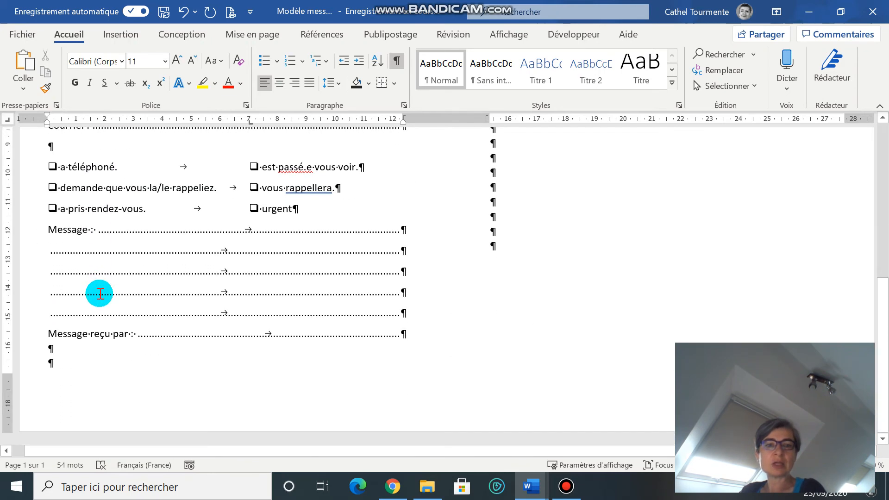
{"action": "scroll", "coordinate": [97, 294], "scroll_direction": "up", "scroll_amount": 14}
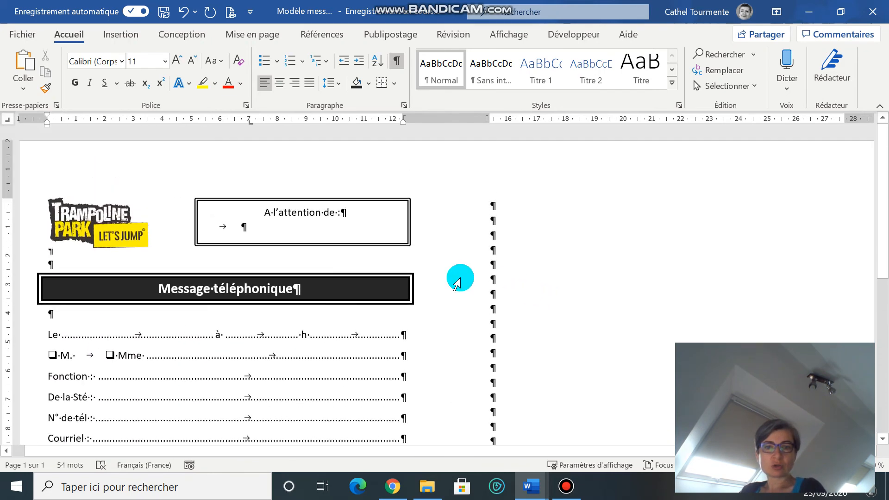
{"action": "scroll", "coordinate": [291, 261], "scroll_direction": "down", "scroll_amount": 6}
{"action": "scroll", "coordinate": [289, 262], "scroll_direction": "down", "scroll_amount": 6}
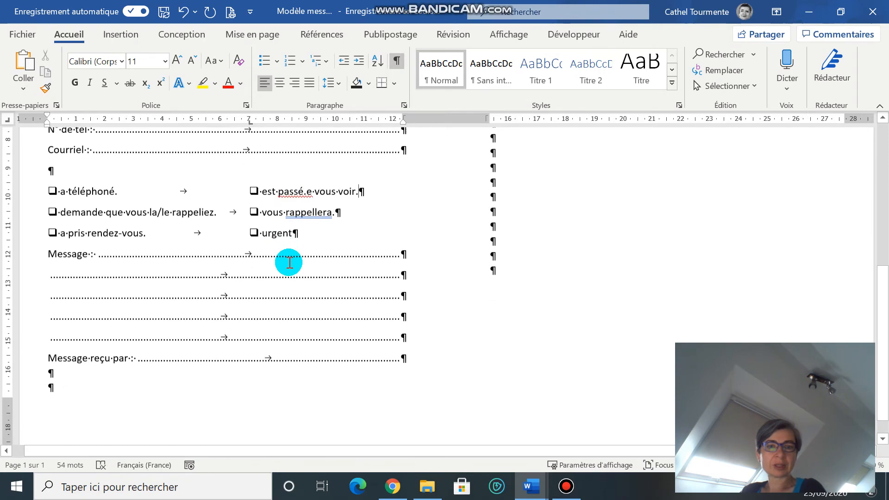
- Copy the whole telephone message form and paste it at the start of the second column
{"action": "scroll", "coordinate": [290, 266], "scroll_direction": "up", "scroll_amount": 12}
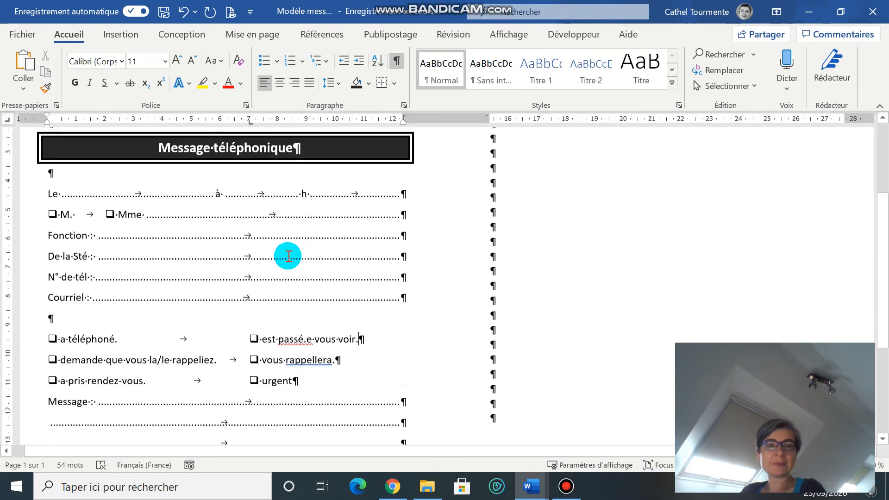
{"action": "left_click_drag", "start_coordinate": [49, 204], "coordinate": [368, 340]}
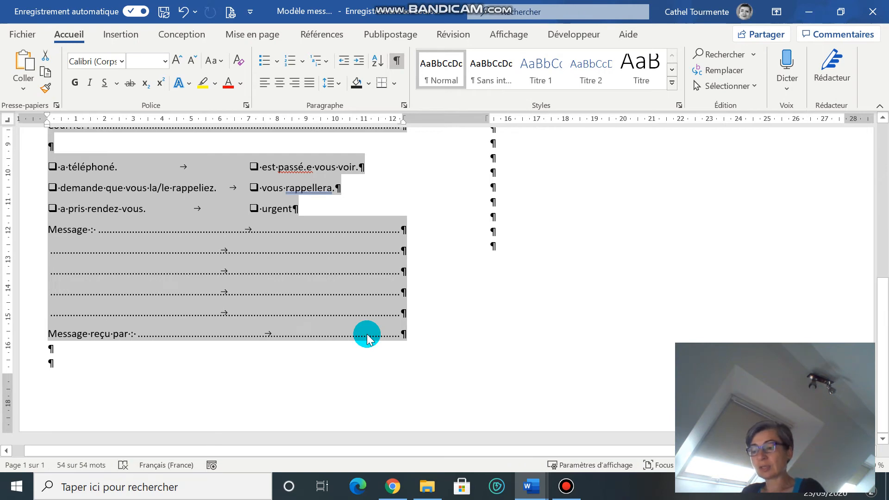
{"action": "scroll", "coordinate": [365, 336], "scroll_direction": "up", "scroll_amount": 5}
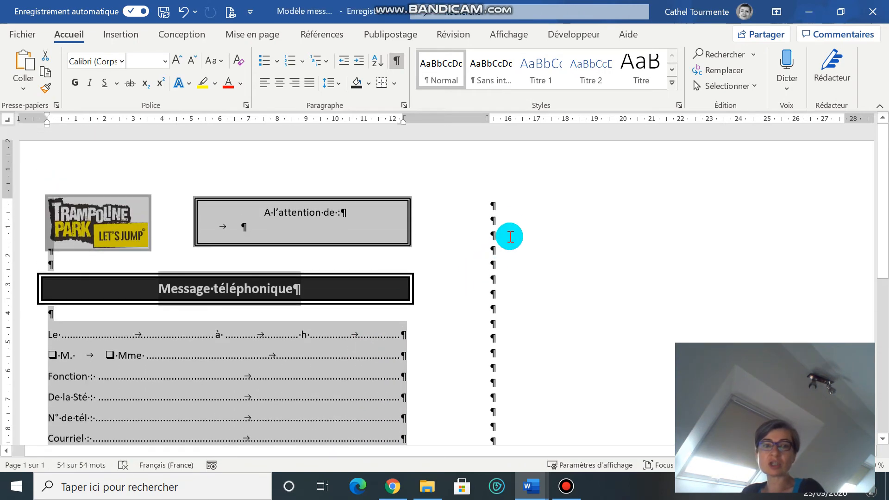
{"action": "left_click", "coordinate": [506, 206]}
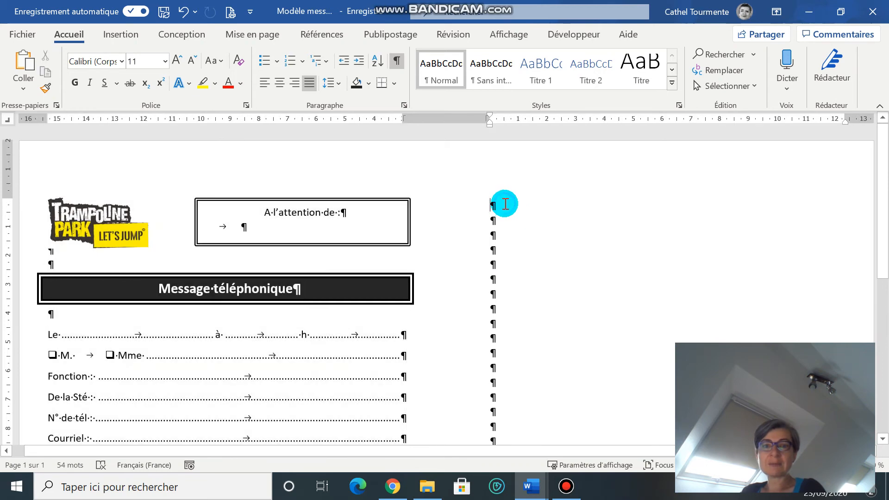
{"action": "key", "text": "ctrl+v"}
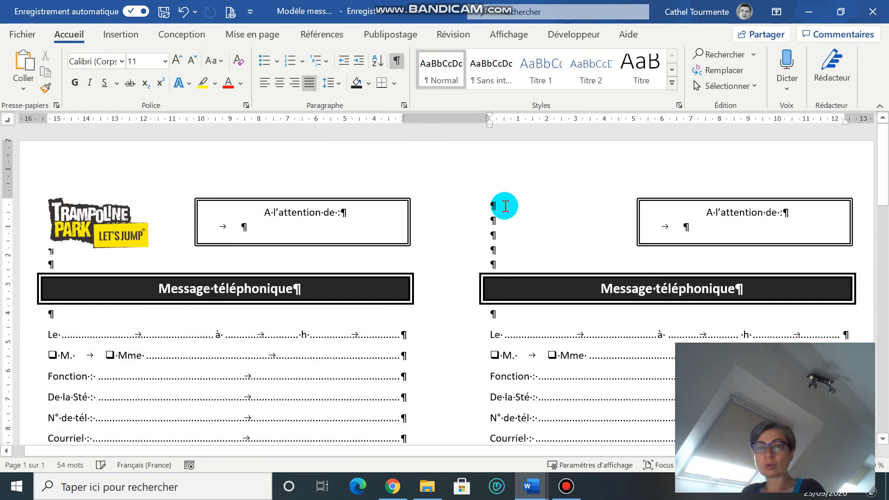
{"action": "scroll", "coordinate": [500, 235], "scroll_direction": "down", "scroll_amount": 5}
{"action": "scroll", "coordinate": [506, 274], "scroll_direction": "up", "scroll_amount": 5}
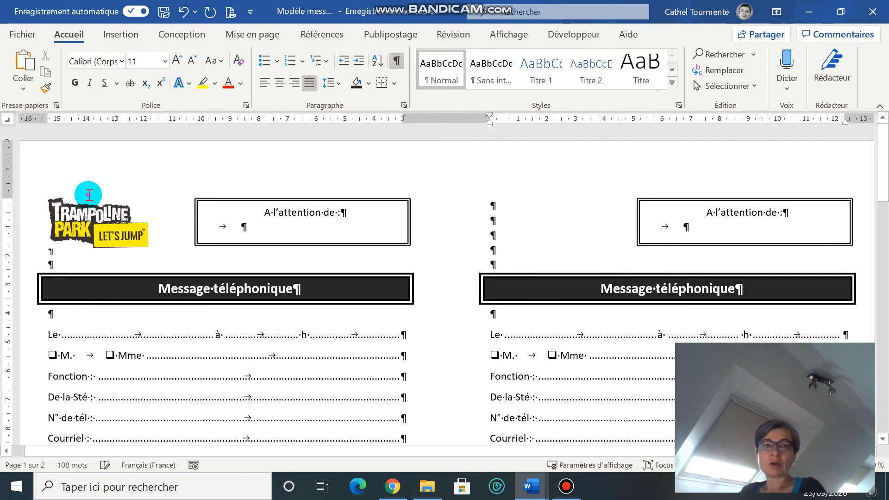
- Copy the Trampoline Park logo from the first form to the start of the second form
{"action": "left_click", "coordinate": [88, 217]}
{"action": "key", "text": "ctrl+c"}
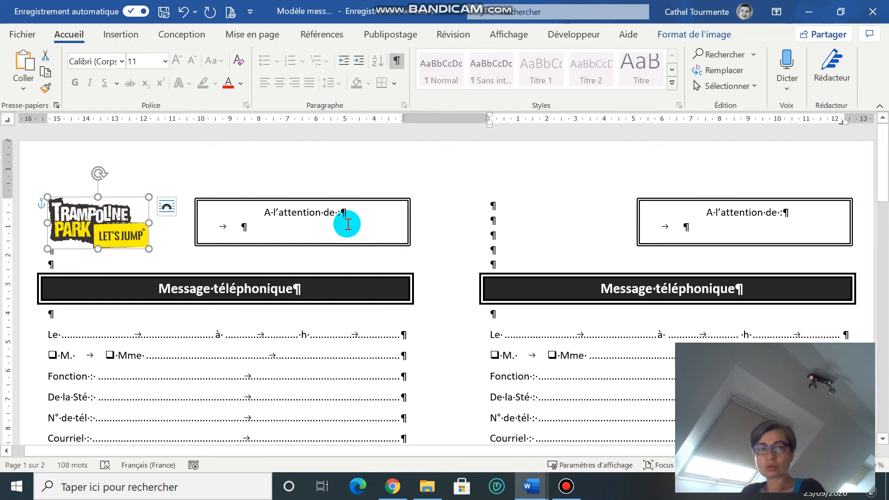
{"action": "left_click", "coordinate": [511, 200]}
{"action": "key", "text": "ctrl+v"}
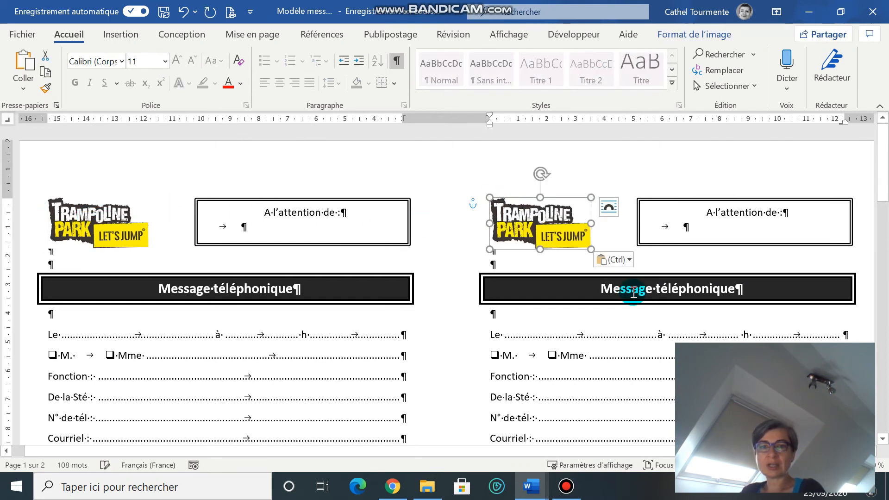
{"action": "left_click", "coordinate": [697, 268]}
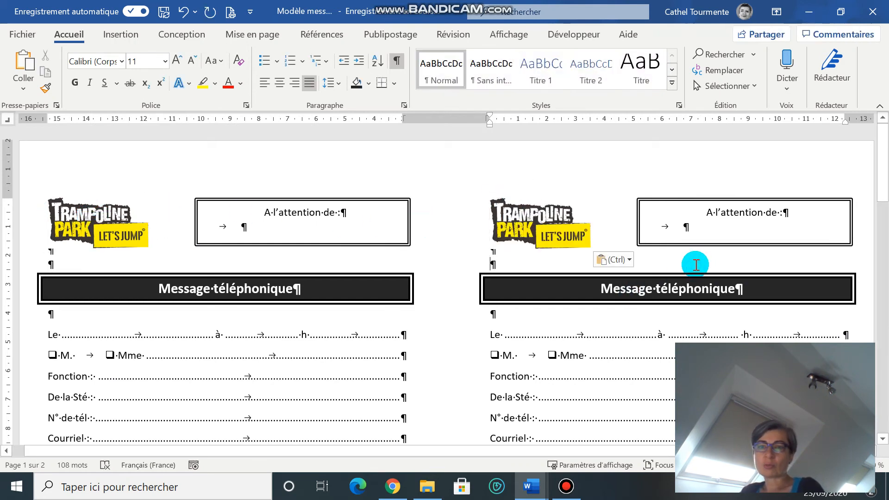
- Add a right-aligned tab stop at 6.5 cm with leader style 2 to the fill-in line of the first form's "A l'attention de" box
{"action": "left_click", "coordinate": [254, 224]}
{"action": "left_click_drag", "start_coordinate": [353, 120], "coordinate": [391, 124]}
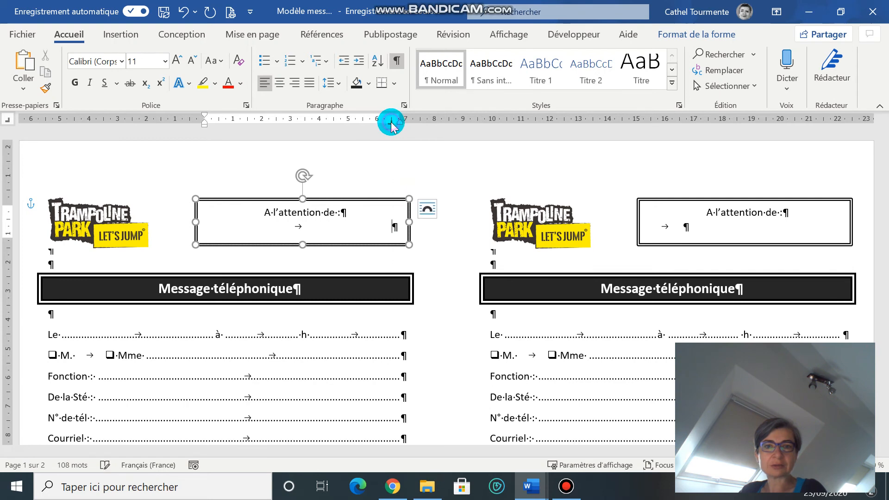
{"action": "left_click", "coordinate": [303, 222]}
{"action": "left_click", "coordinate": [391, 121]}
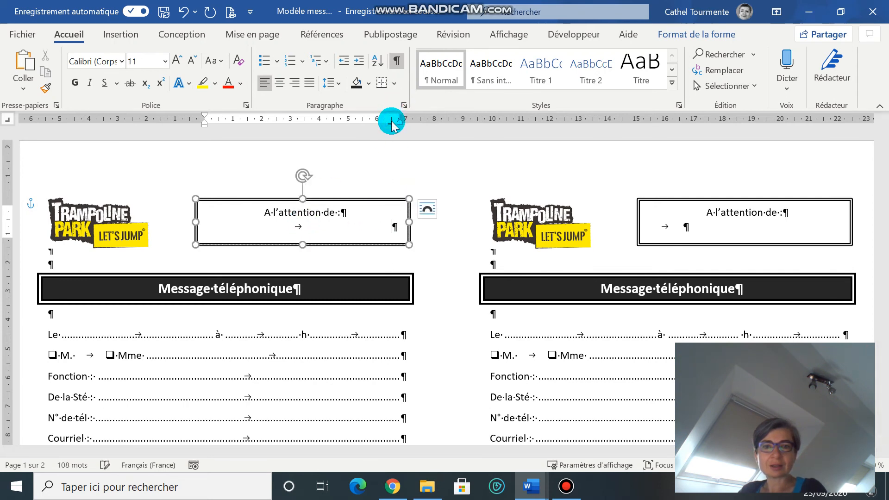
{"action": "double_click", "coordinate": [392, 121]}
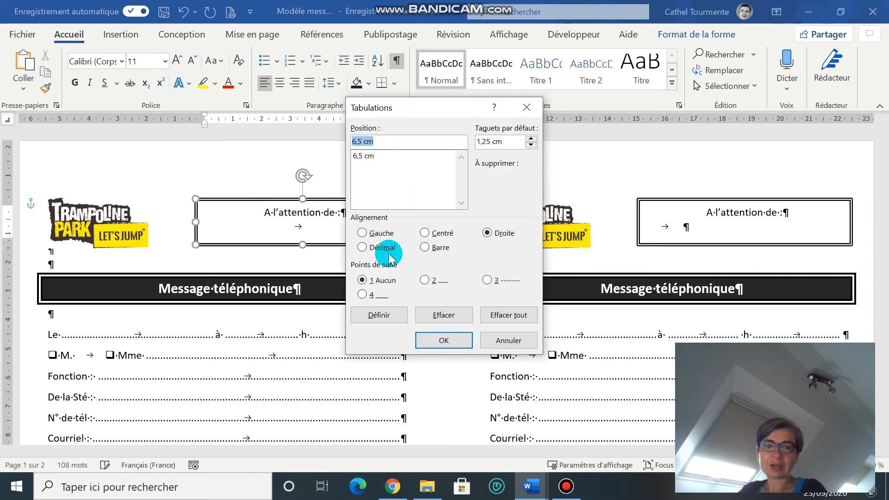
{"action": "left_click", "coordinate": [366, 158]}
{"action": "left_click", "coordinate": [436, 280]}
{"action": "left_click", "coordinate": [379, 315]}
{"action": "left_click", "coordinate": [443, 341]}
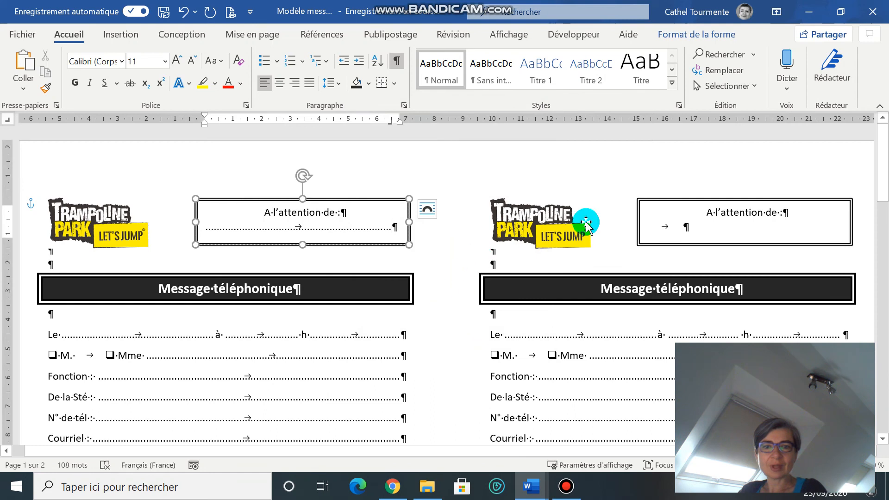
- Give the fill-in line of the second form's "A l'attention de" box a right-aligned 6.5 cm tab stop with leader style 2
{"action": "left_click", "coordinate": [677, 226]}
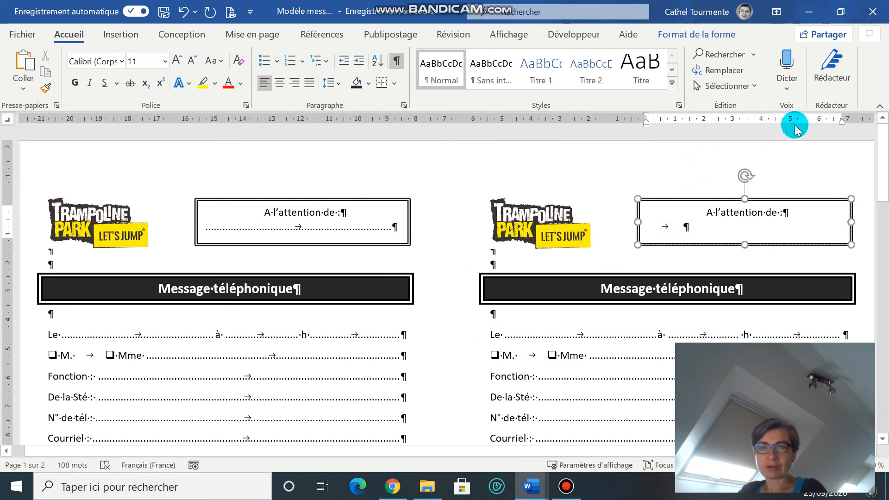
{"action": "left_click_drag", "start_coordinate": [824, 121], "coordinate": [837, 122]}
{"action": "double_click", "coordinate": [834, 121]}
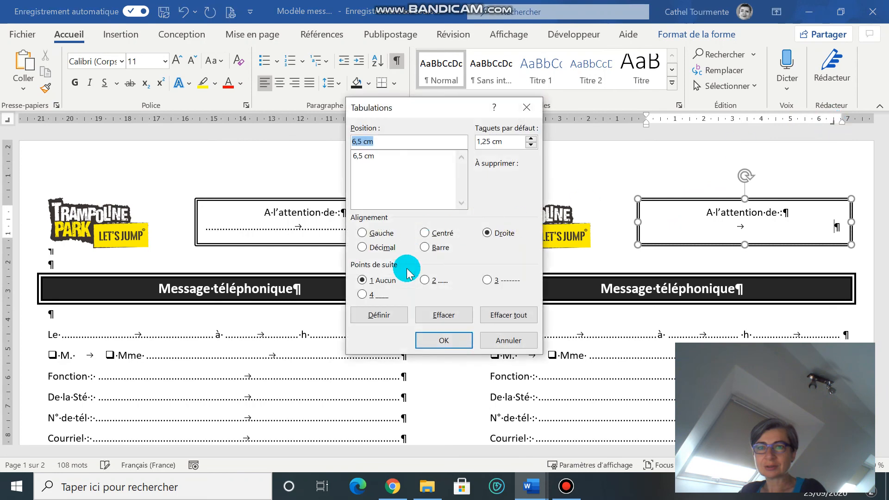
{"action": "left_click", "coordinate": [381, 156]}
{"action": "left_click", "coordinate": [424, 280]}
{"action": "left_click", "coordinate": [379, 315]}
{"action": "left_click", "coordinate": [437, 341]}
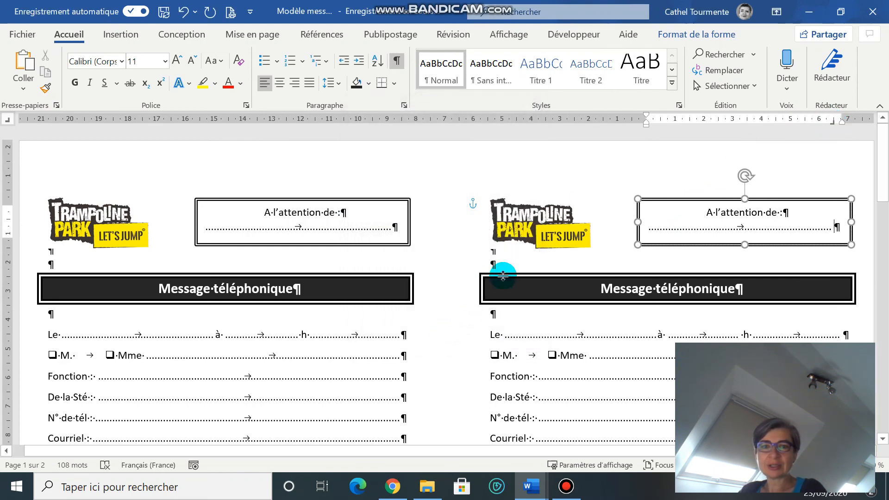
- Delete the surplus empty paragraphs below "Message reçu par :" in the second form to remove the blank second page
{"action": "scroll", "coordinate": [433, 251], "scroll_direction": "down", "scroll_amount": 3}
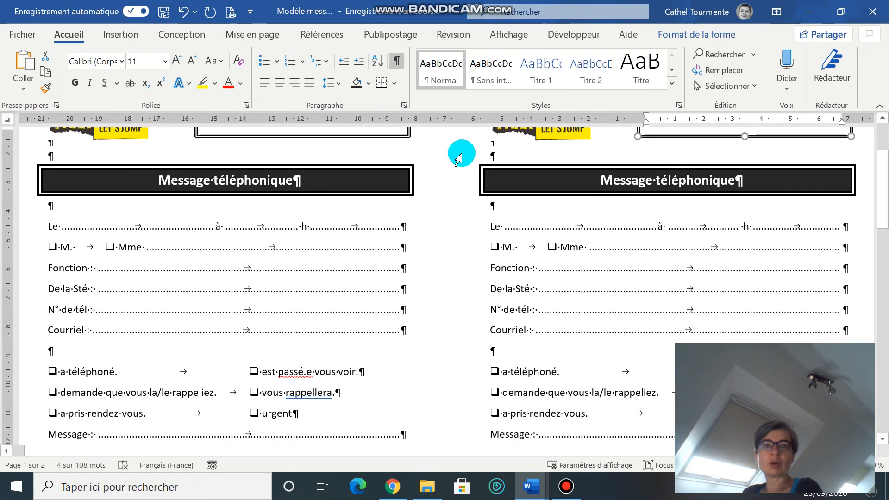
{"action": "scroll", "coordinate": [461, 197], "scroll_direction": "down", "scroll_amount": 10}
{"action": "scroll", "coordinate": [463, 200], "scroll_direction": "up", "scroll_amount": 13}
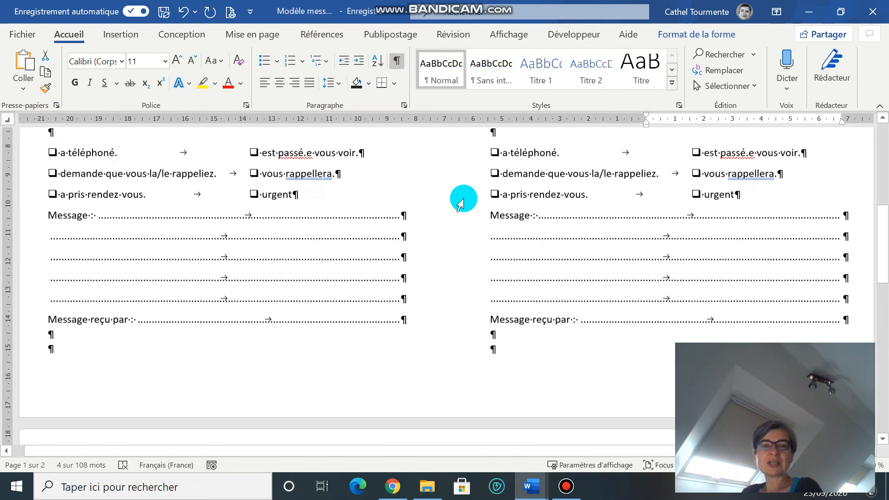
{"action": "scroll", "coordinate": [465, 215], "scroll_direction": "down", "scroll_amount": 10}
{"action": "scroll", "coordinate": [465, 246], "scroll_direction": "down", "scroll_amount": 5}
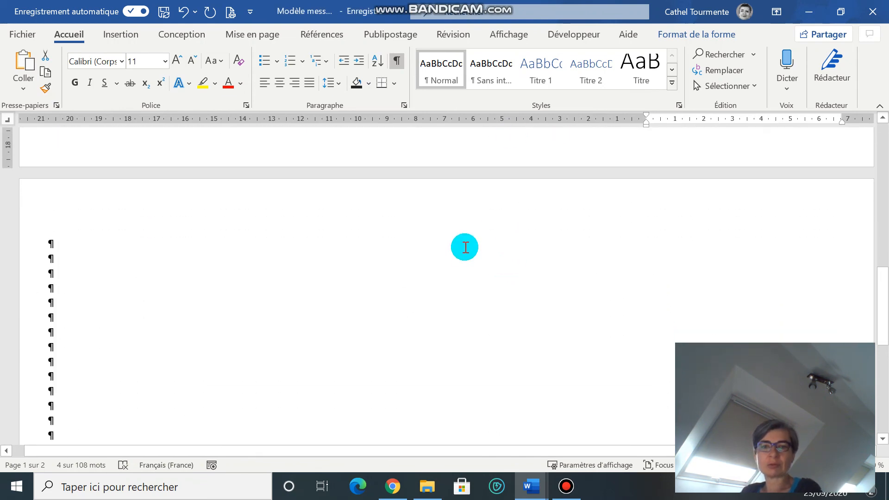
{"action": "scroll", "coordinate": [488, 250], "scroll_direction": "up", "scroll_amount": 4}
{"action": "left_click", "coordinate": [501, 244]}
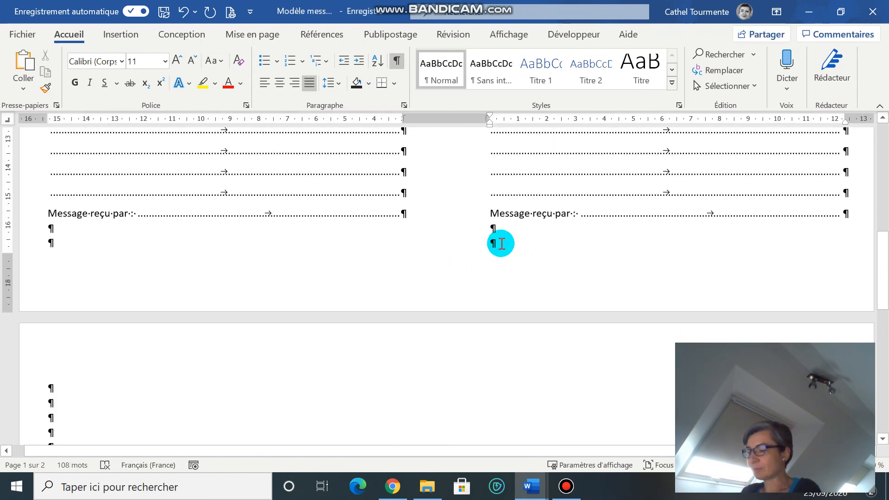
{"action": "key", "text": "Delete"}
{"action": "key", "text": "Delete"}
{"action": "key", "text": "Delete"}
{"action": "key", "text": "Delete"}
{"action": "key", "text": "Delete"}
{"action": "key", "text": "Delete"}
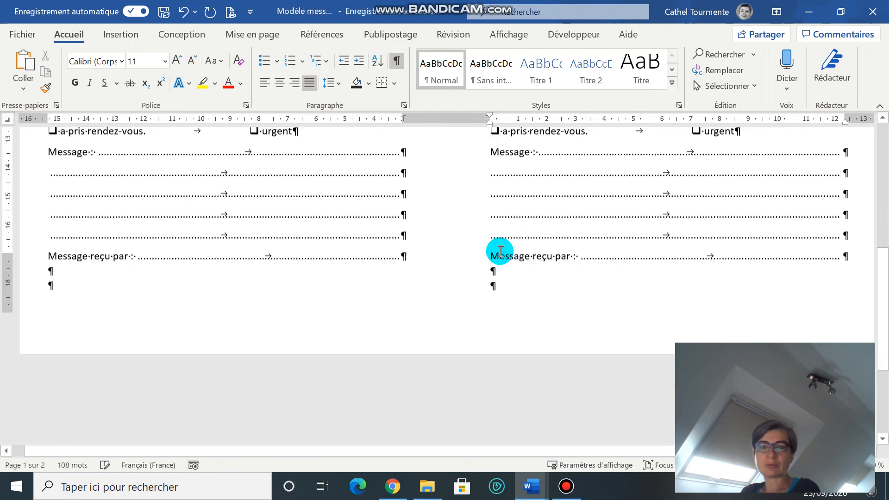
{"action": "key", "text": "BackSpace"}
{"action": "key", "text": "BackSpace"}
{"action": "scroll", "coordinate": [531, 305], "scroll_direction": "up", "scroll_amount": 3}
{"action": "scroll", "coordinate": [530, 303], "scroll_direction": "up", "scroll_amount": 3}
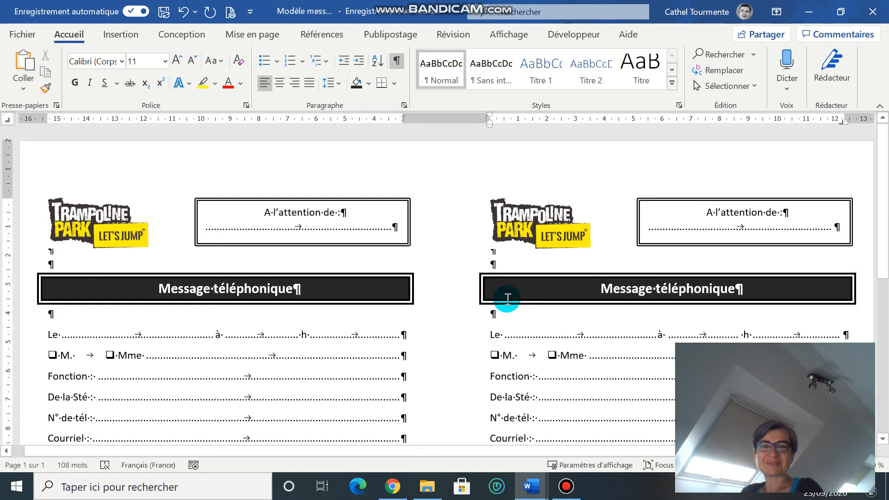
{"action": "scroll", "coordinate": [353, 292], "scroll_direction": "down", "scroll_amount": 3}
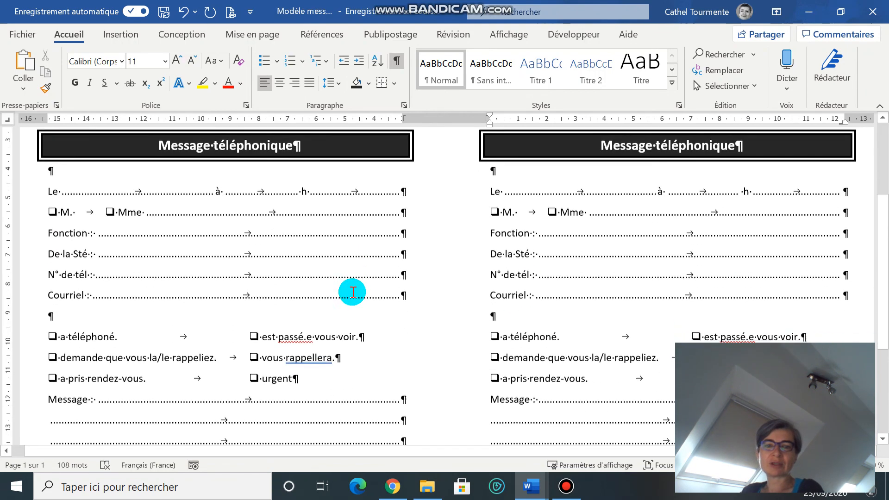
{"action": "scroll", "coordinate": [351, 292], "scroll_direction": "up", "scroll_amount": 3}
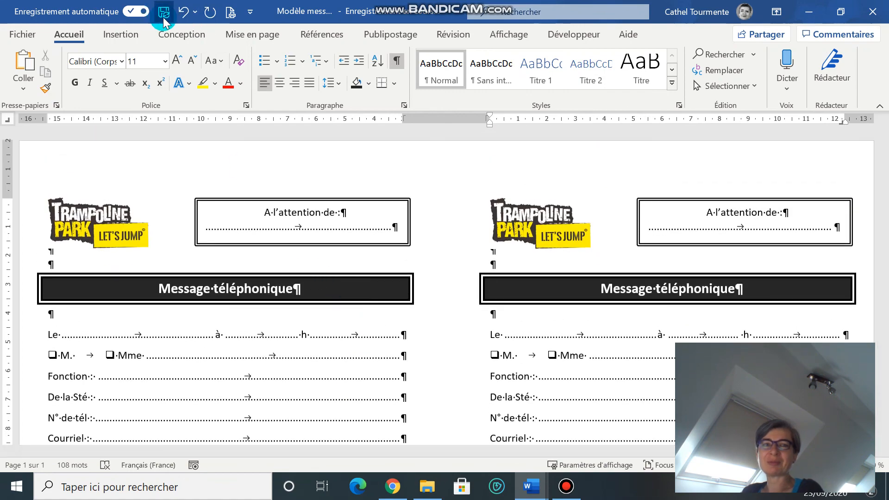